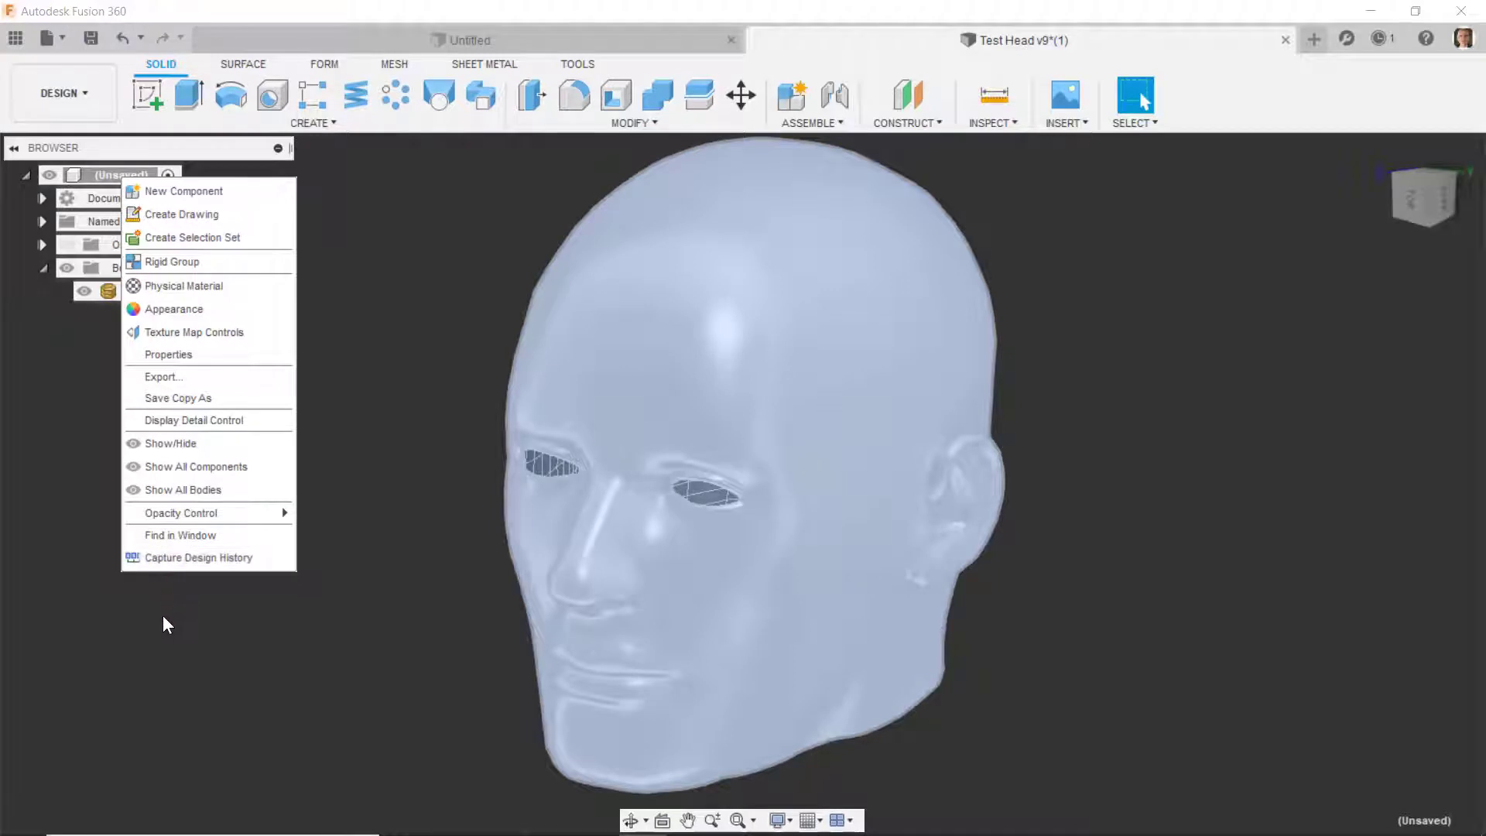
- Set the visual style of the head mesh to Shaded with Visible Edges Only
{"action": "left_click", "coordinate": [161, 614]}
{"action": "scroll", "coordinate": [161, 616], "scroll_direction": "up", "scroll_amount": 1}
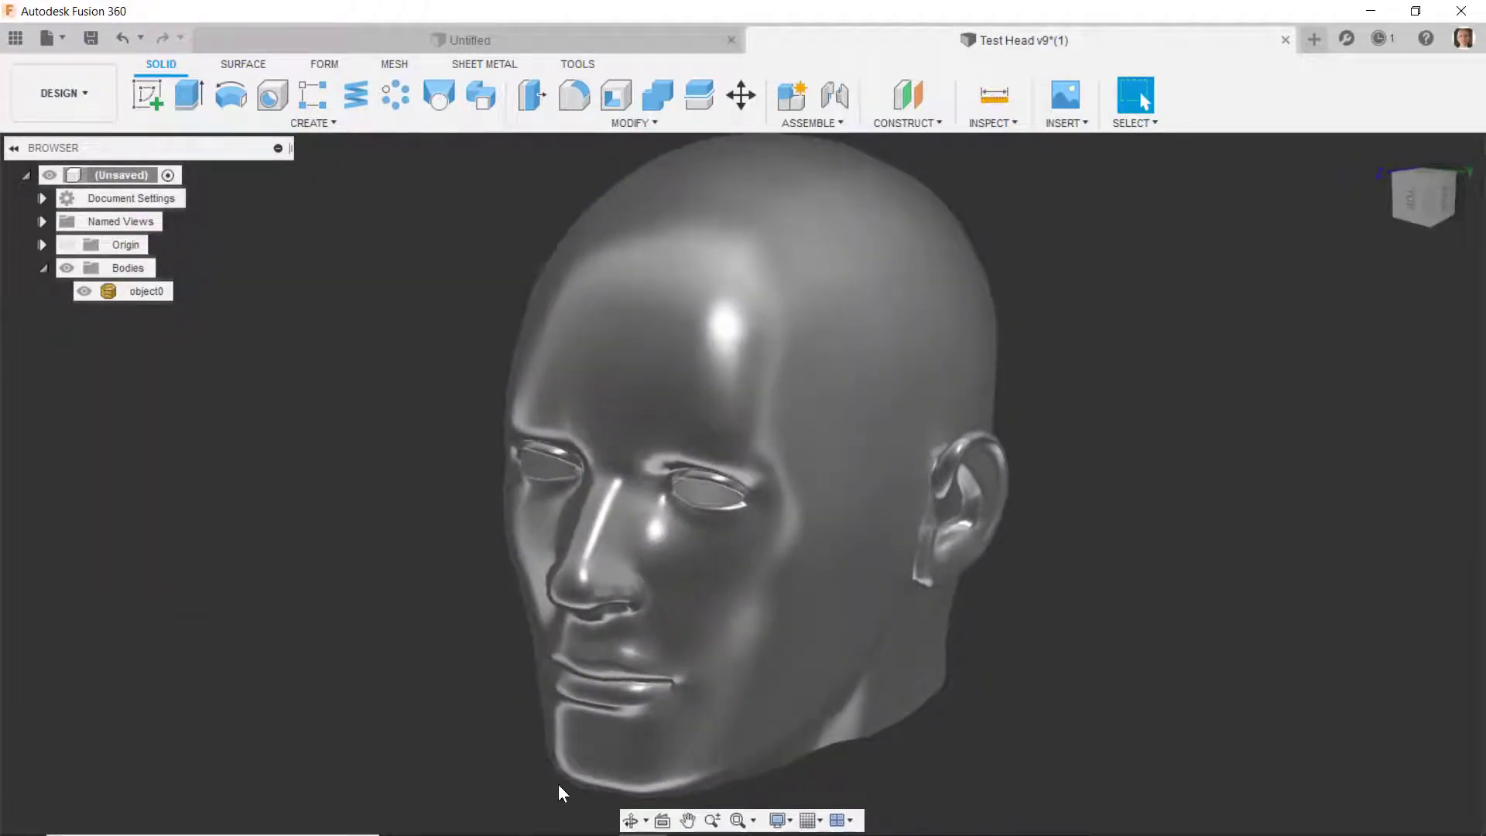
{"action": "left_click", "coordinate": [744, 819]}
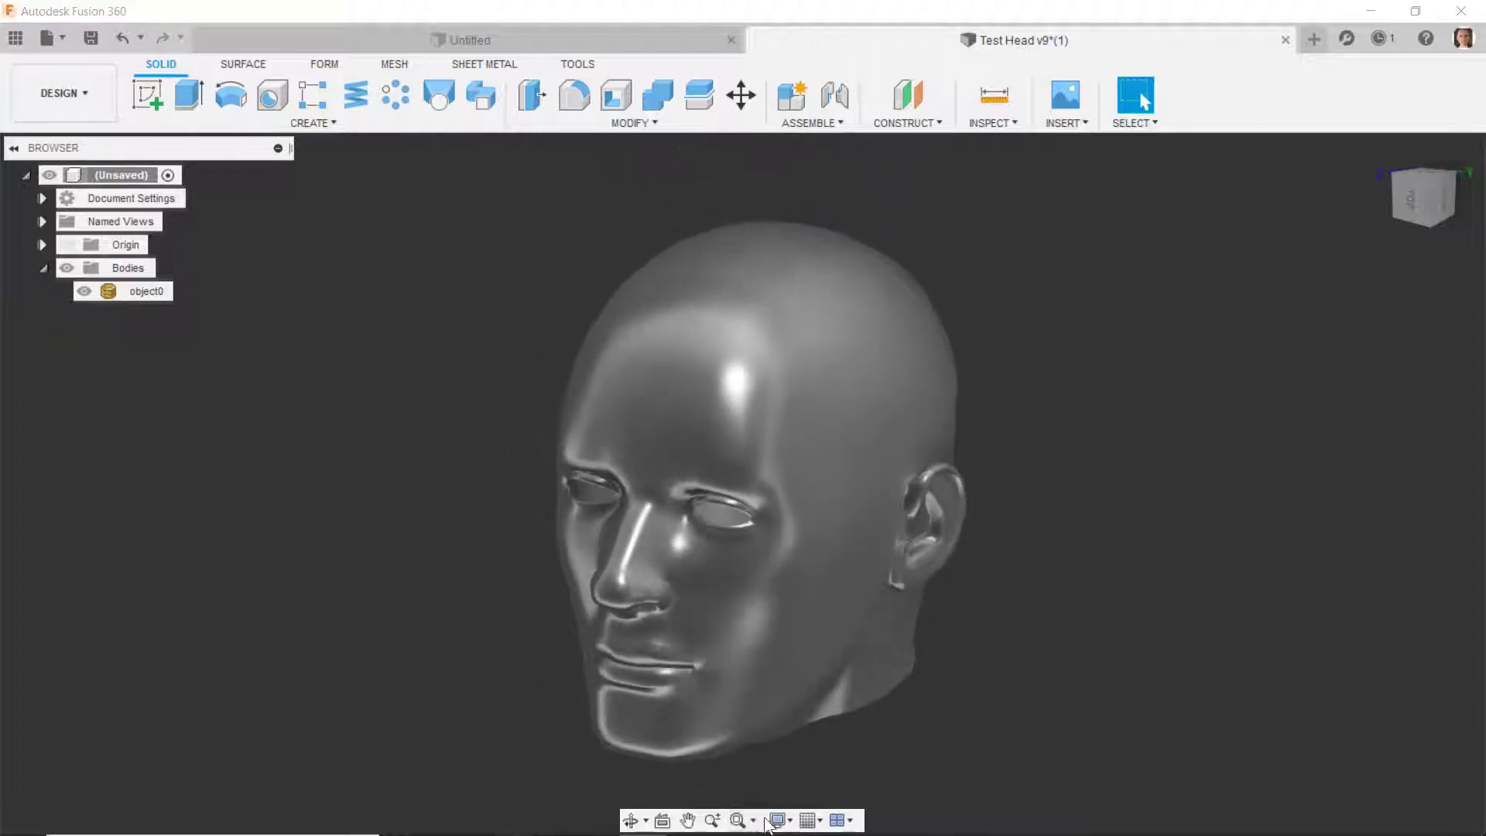
{"action": "left_click", "coordinate": [778, 821]}
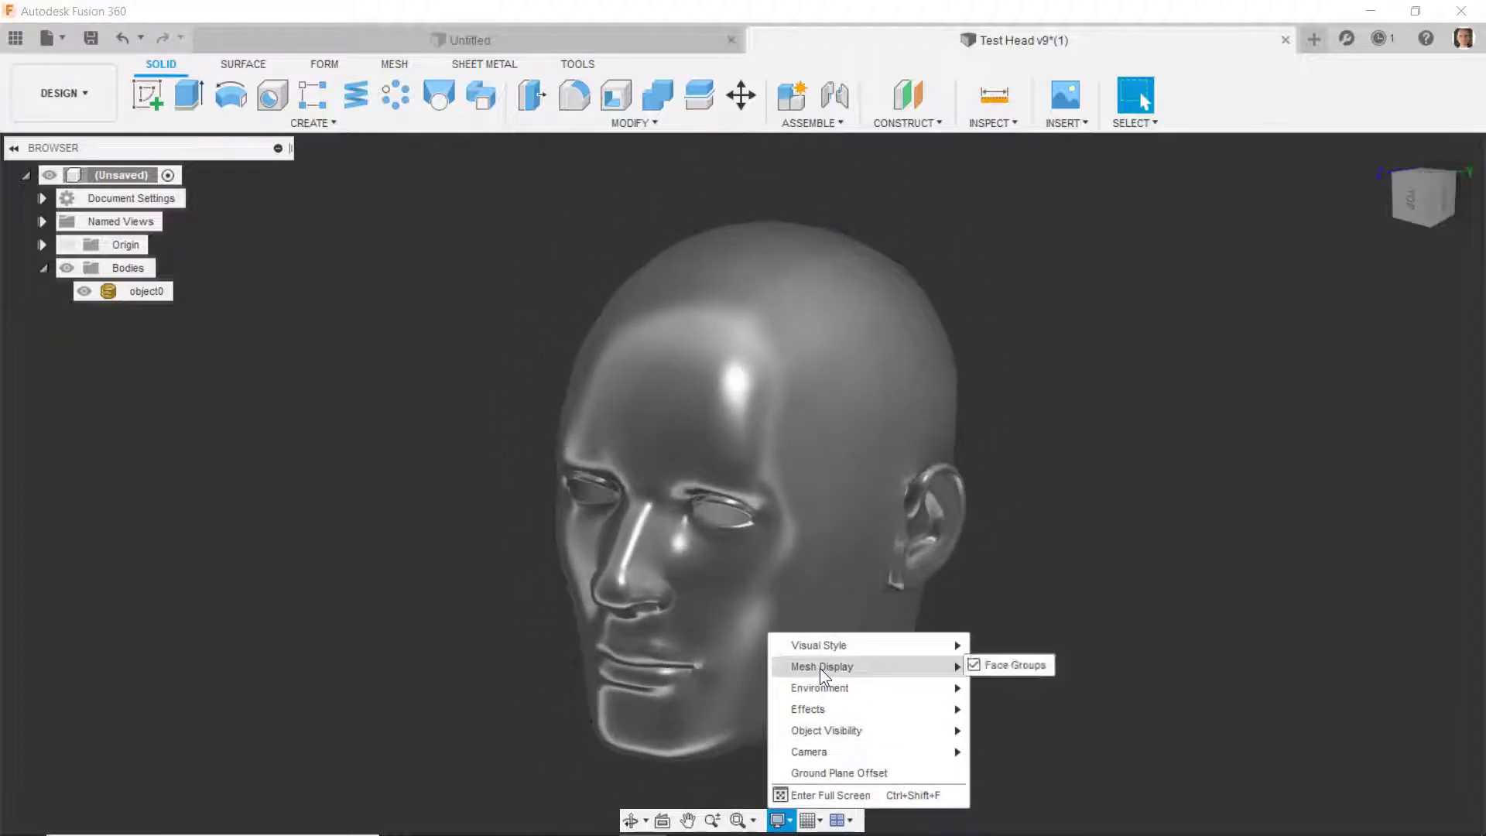
{"action": "mouse_move", "coordinate": [854, 648]}
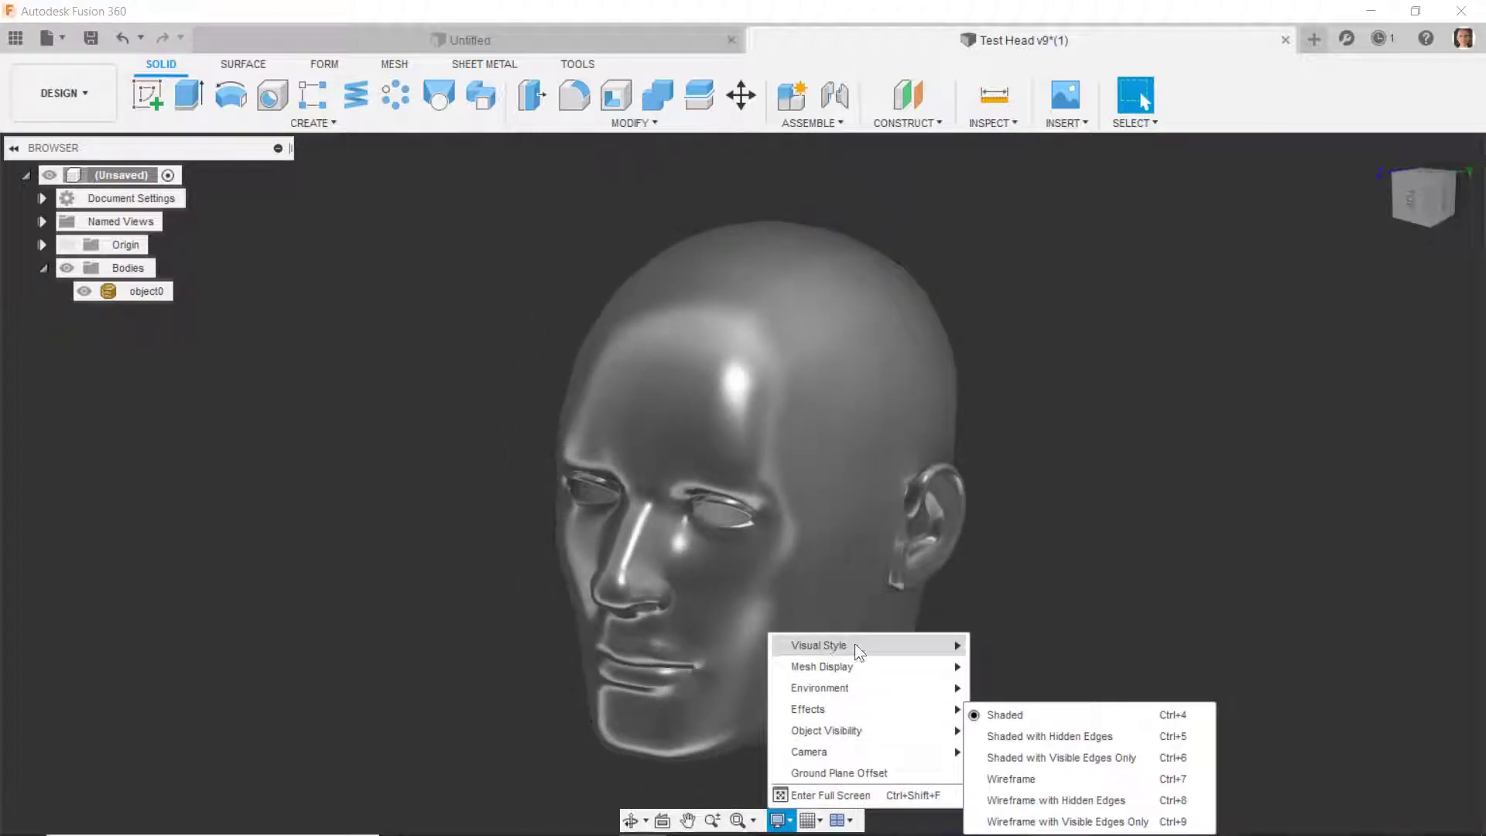
{"action": "left_click", "coordinate": [1020, 759]}
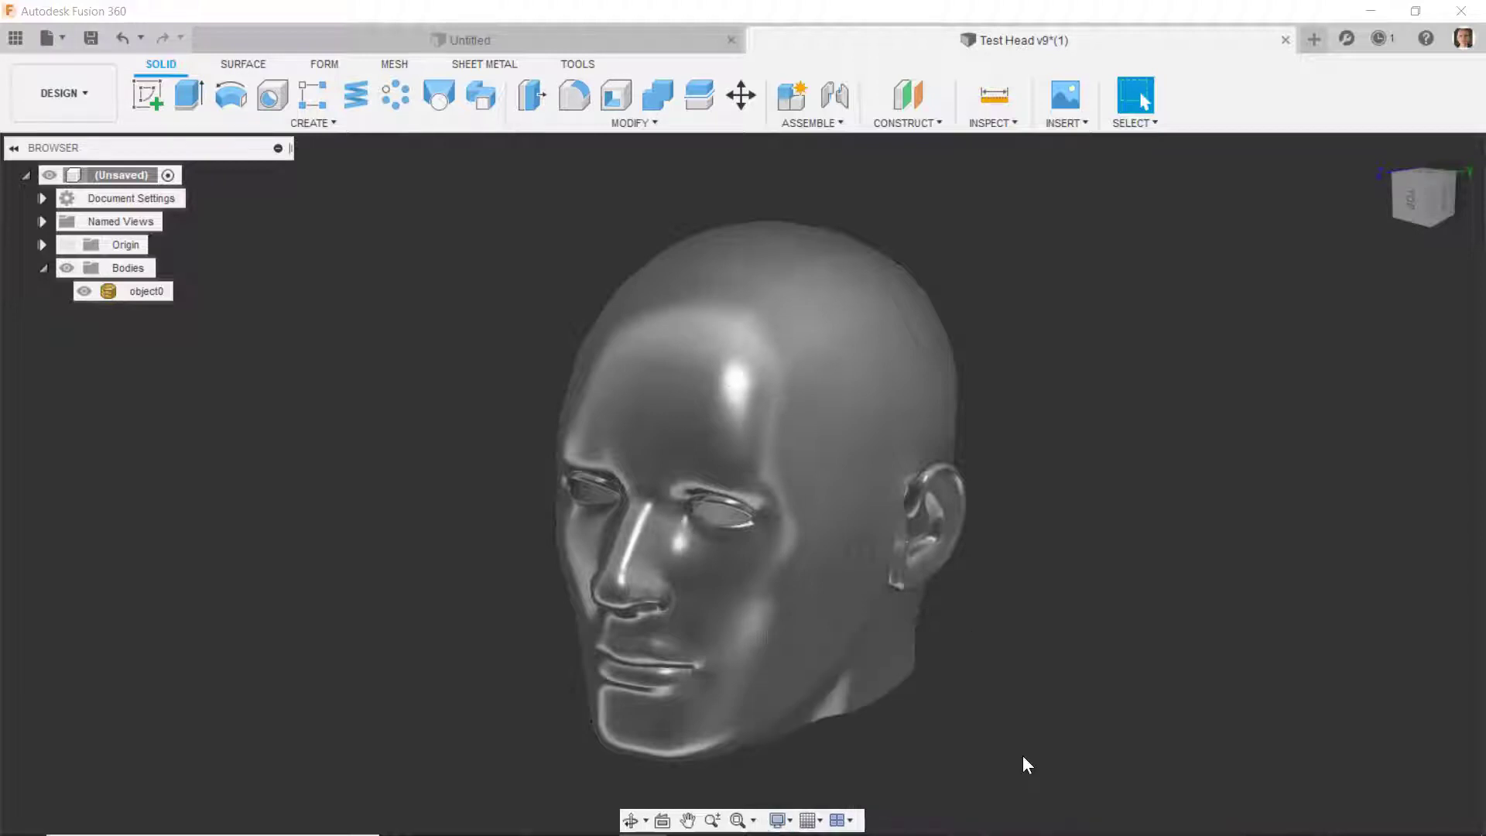
{"action": "left_click", "coordinate": [888, 450]}
{"action": "mouse_move", "coordinate": [888, 450]}
{"action": "middle_mouse_down", "text": "shift"}
{"action": "mouse_move", "coordinate": [846, 368]}
{"action": "mouse_move", "coordinate": [792, 379]}
{"action": "mouse_move", "coordinate": [795, 395]}
{"action": "mouse_move", "coordinate": [723, 437]}
{"action": "mouse_move", "coordinate": [741, 825]}
{"action": "mouse_move", "coordinate": [733, 729]}
{"action": "middle_mouse_up", "text": "shift"}
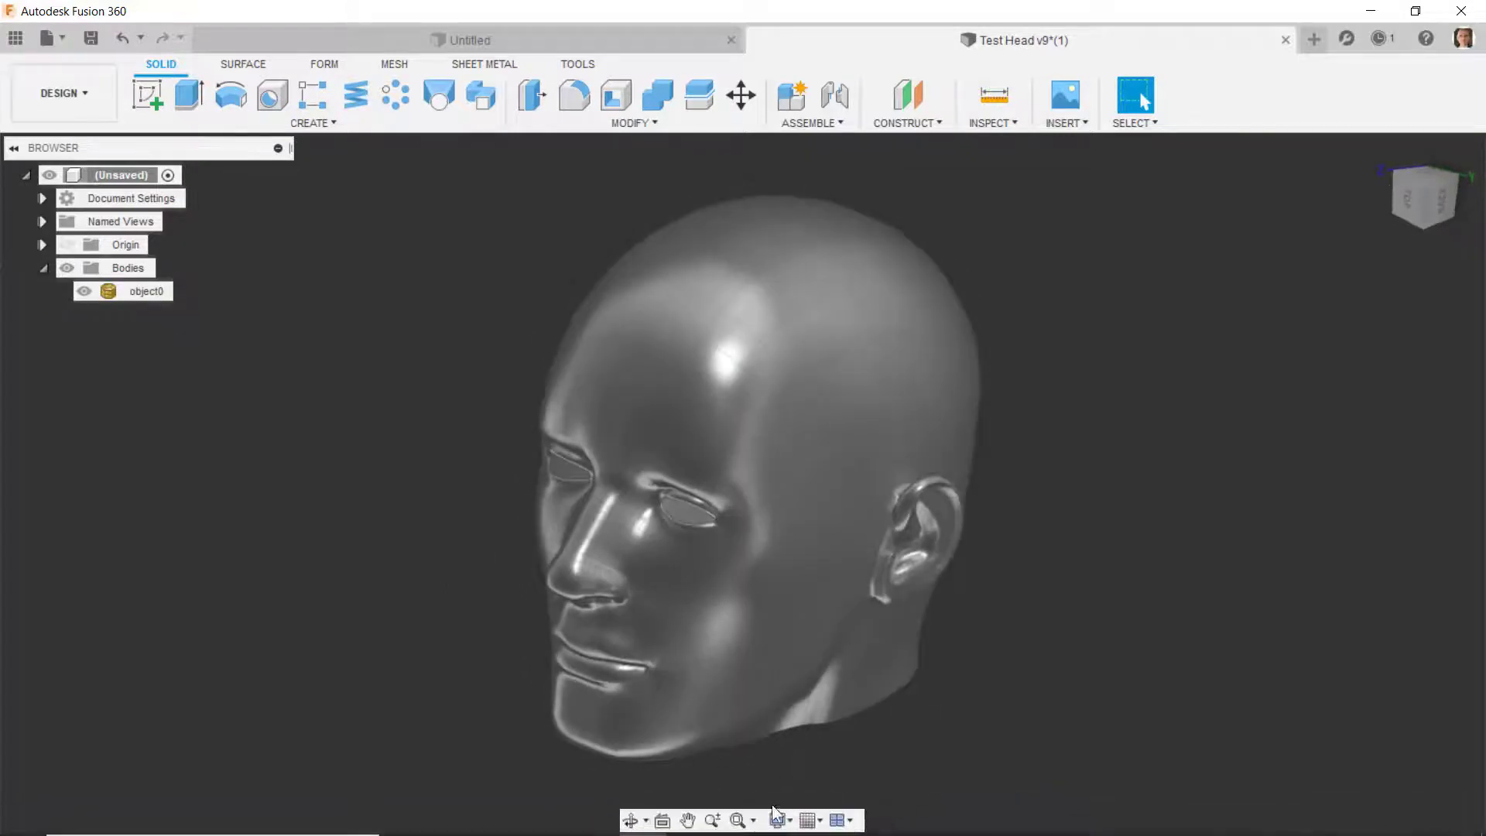
- Try the Wireframe visual style on the head and switch back to Shaded with Visible Edges Only
{"action": "left_click", "coordinate": [787, 820]}
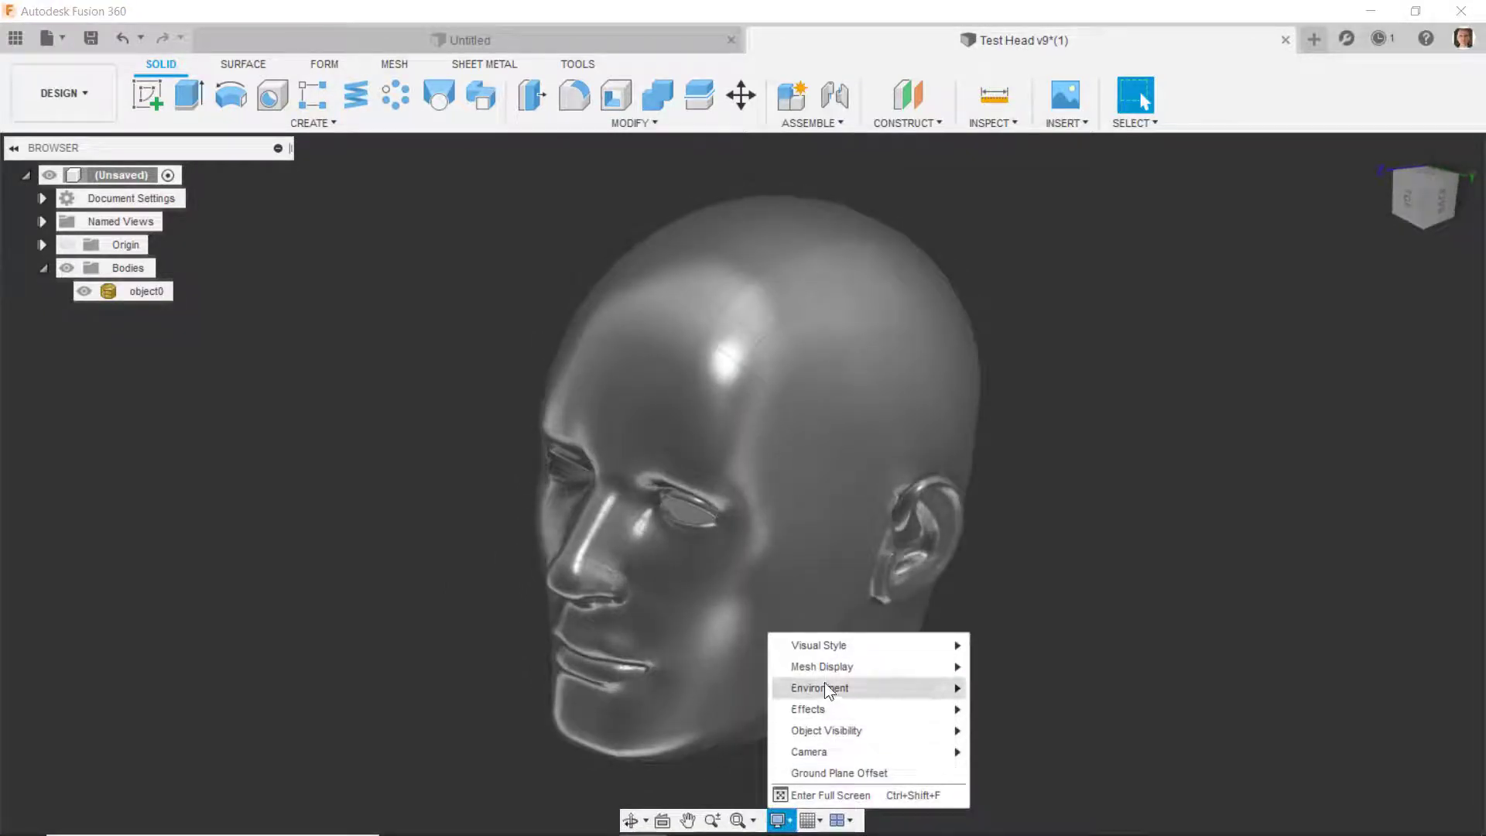
{"action": "mouse_move", "coordinate": [861, 644]}
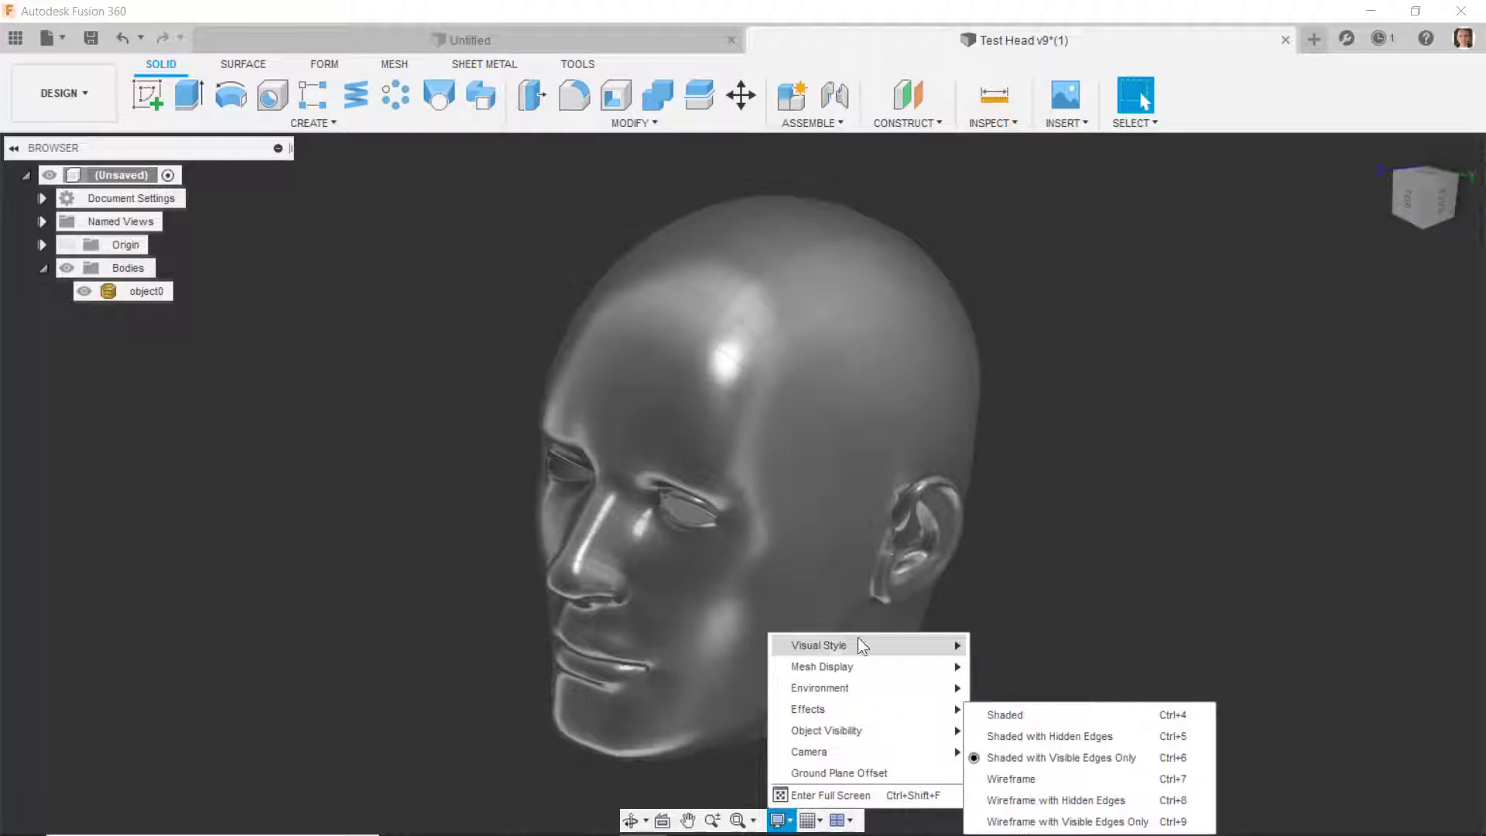
{"action": "left_click", "coordinate": [1010, 780]}
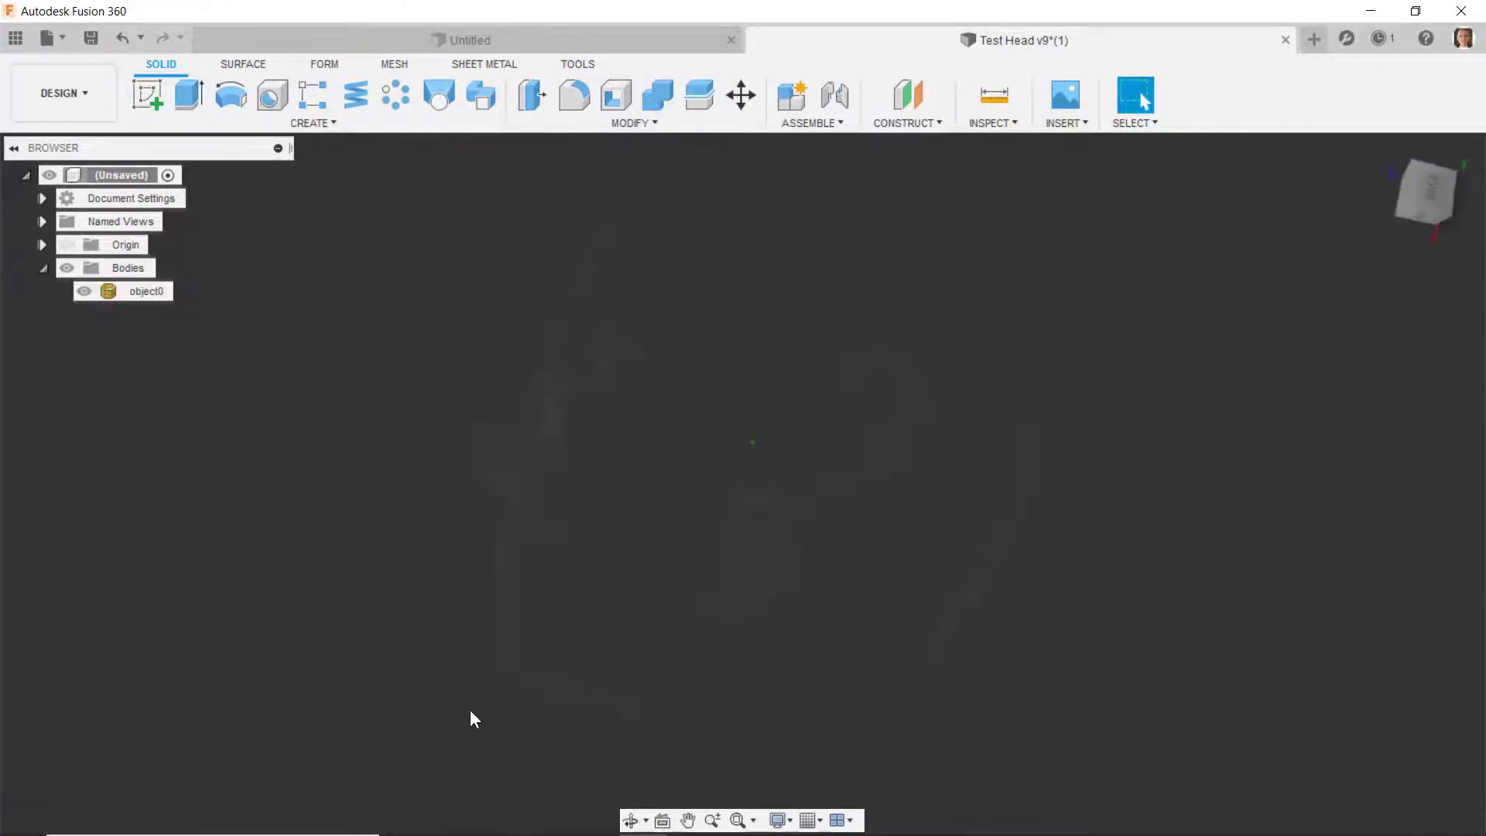
{"action": "left_click", "coordinate": [514, 699]}
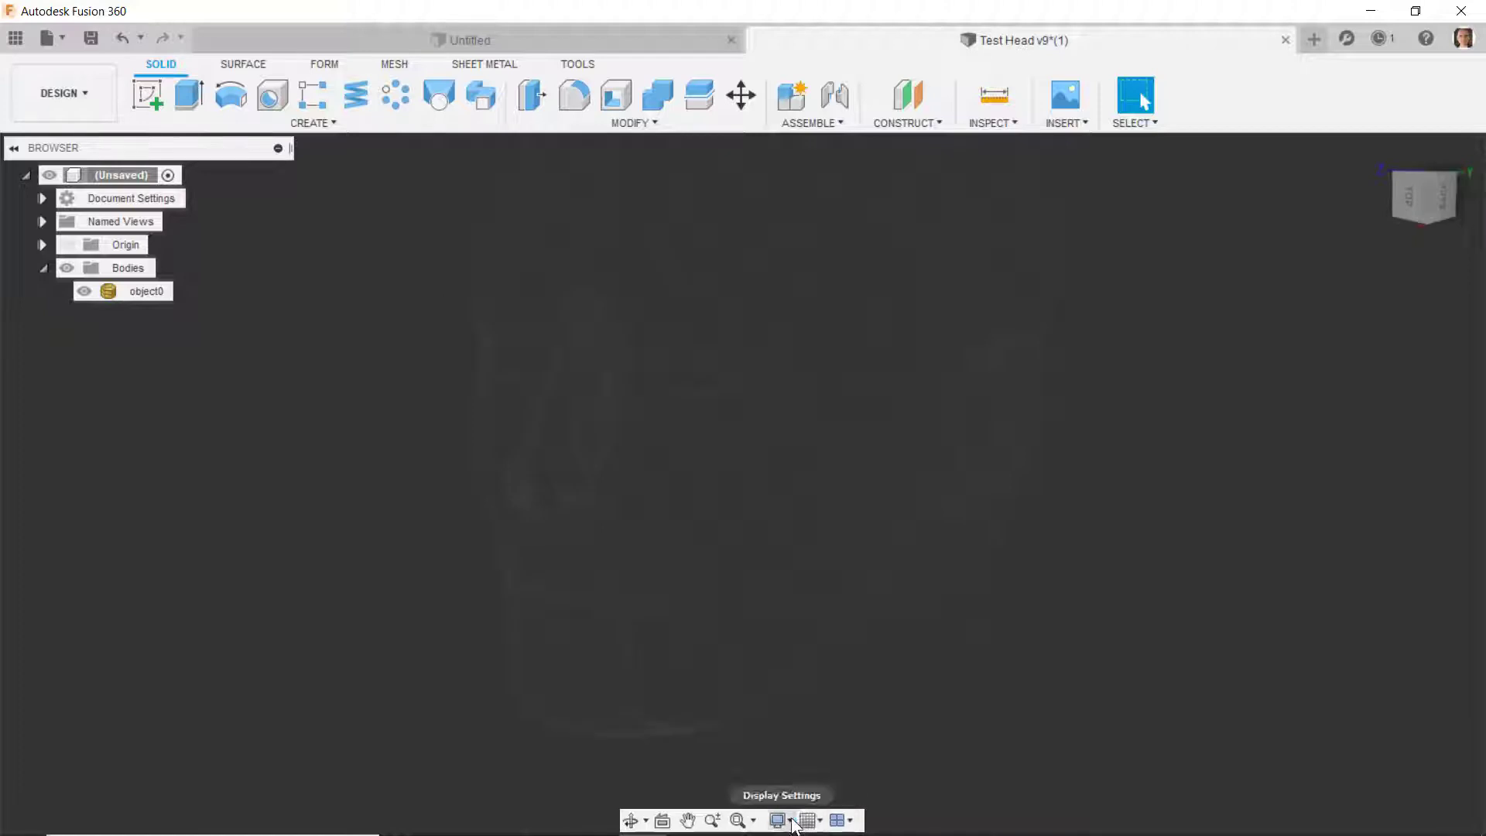
{"action": "left_click", "coordinate": [790, 821]}
{"action": "mouse_move", "coordinate": [831, 639]}
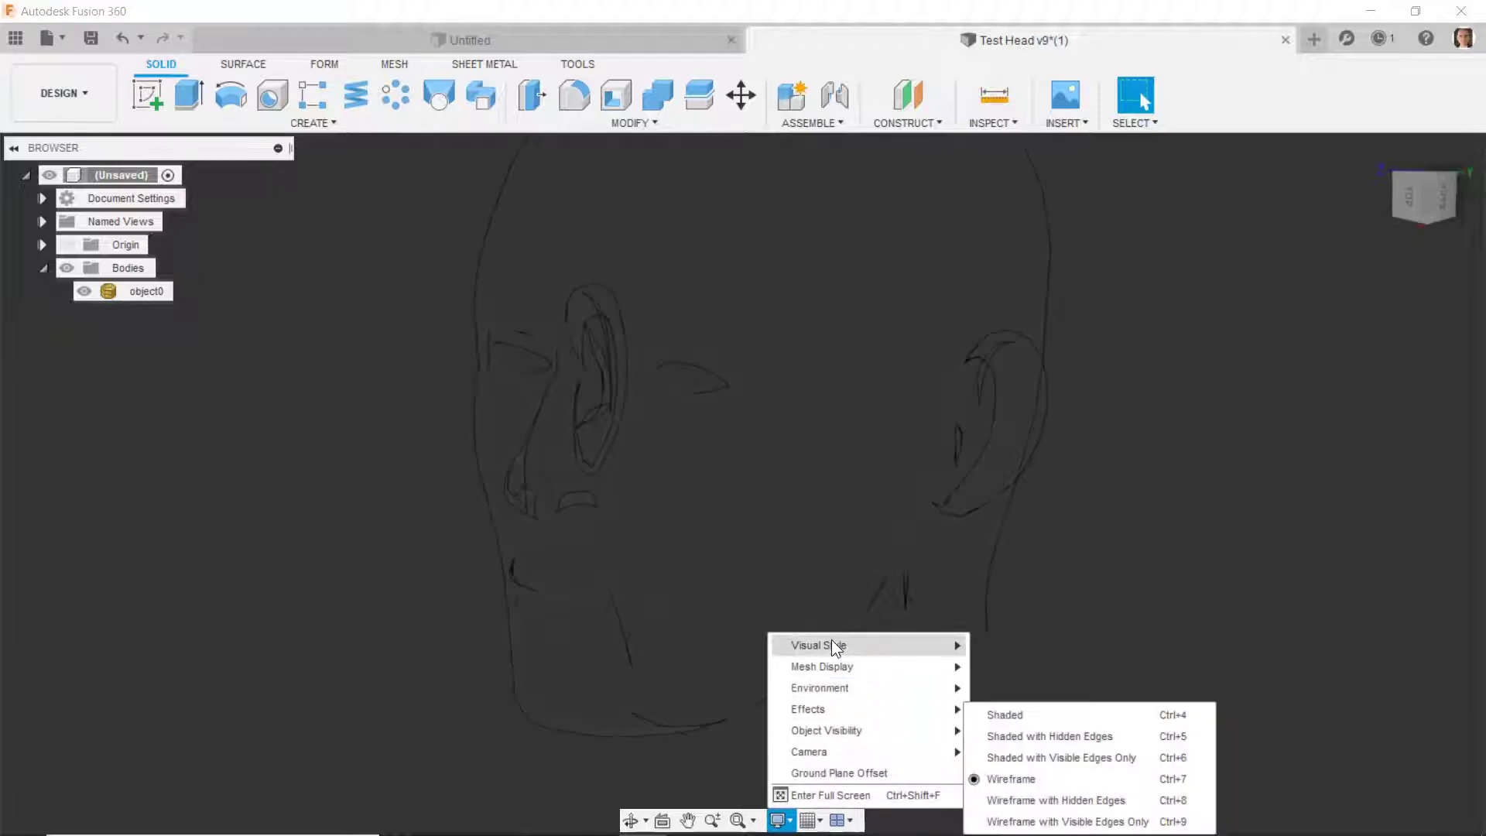
{"action": "left_click", "coordinate": [1025, 757]}
{"action": "left_click", "coordinate": [603, 495]}
{"action": "scroll", "coordinate": [578, 463], "scroll_direction": "up", "scroll_amount": 8}
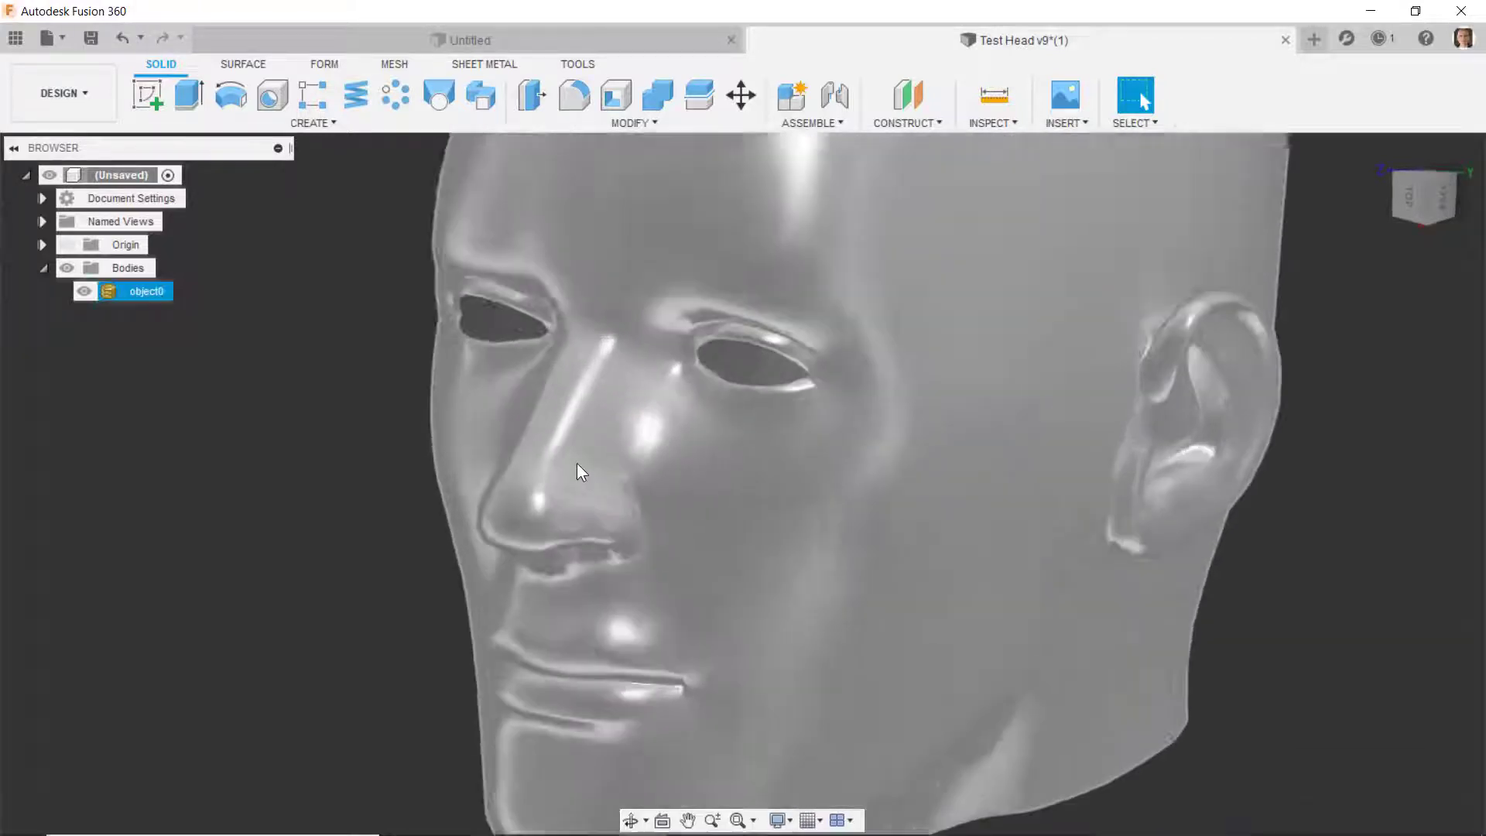
{"action": "scroll", "coordinate": [577, 462], "scroll_direction": "down", "scroll_amount": 10}
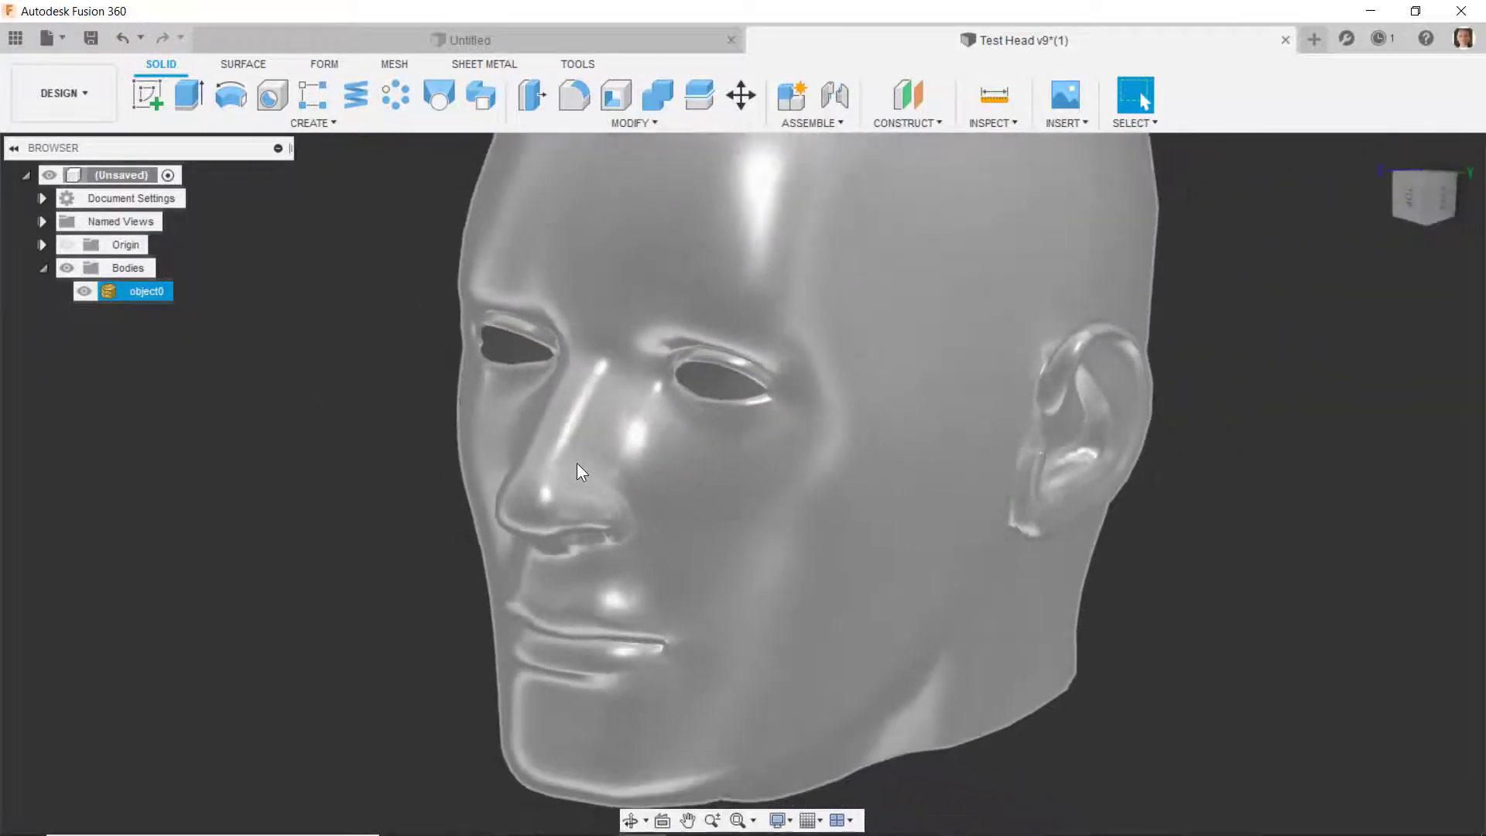
{"action": "left_click", "coordinate": [461, 431]}
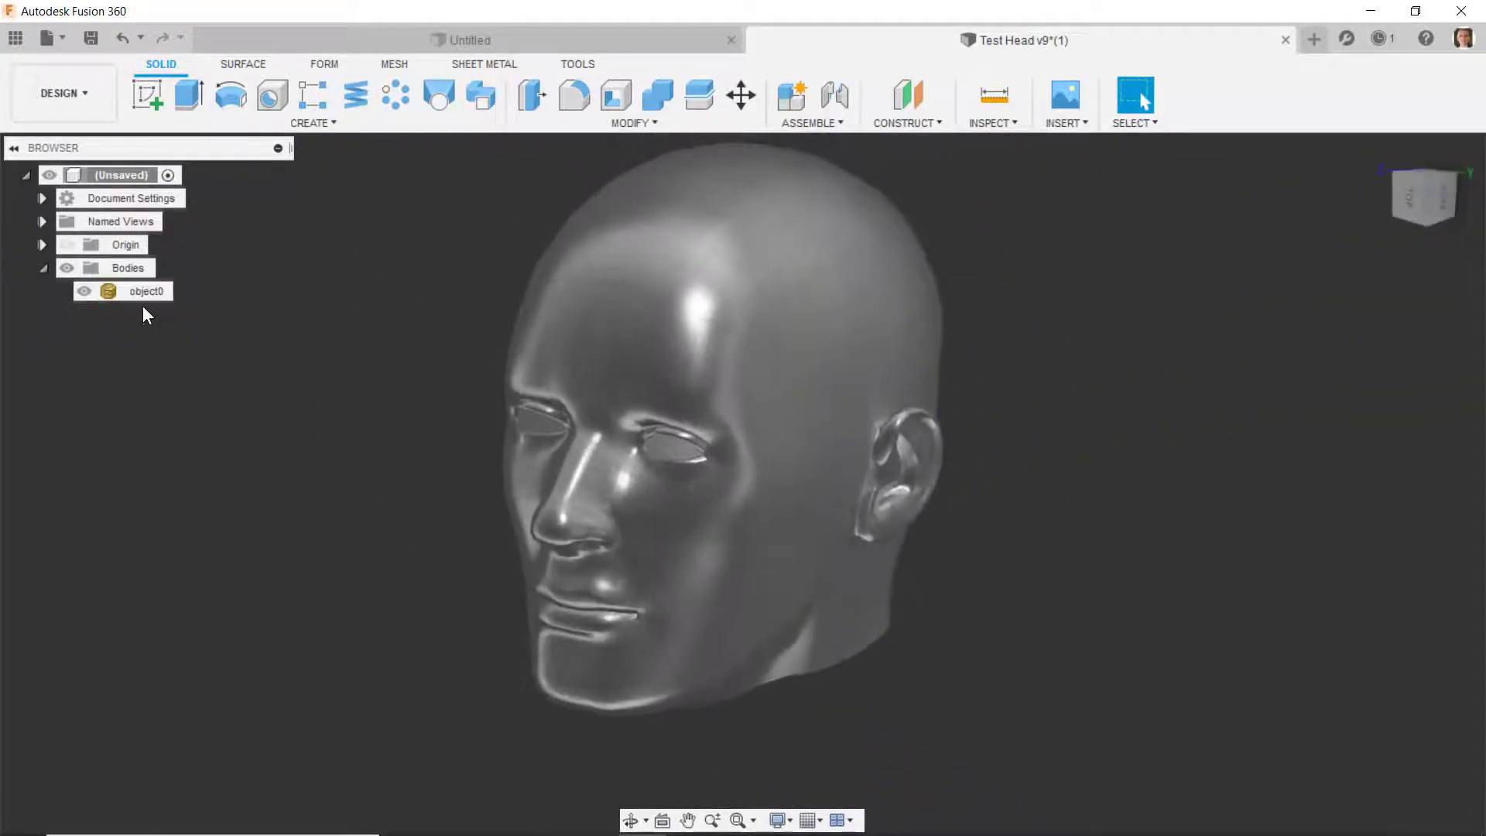
{"action": "left_click", "coordinate": [45, 268]}
{"action": "left_click", "coordinate": [45, 267]}
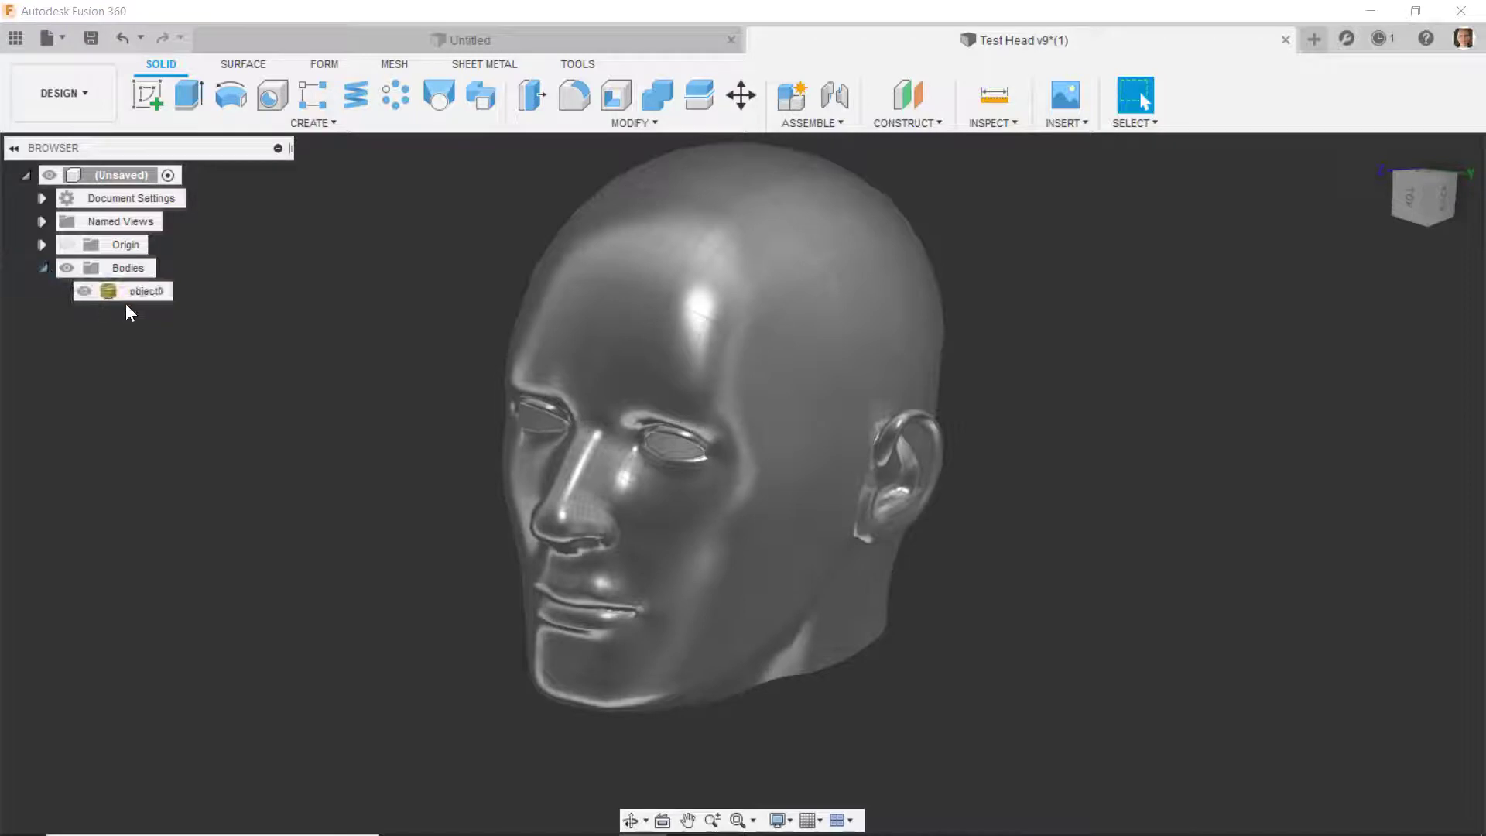
- Convert the mesh body object0 with the Quad Mesh to T-Splines type as a new body
{"action": "right_click", "coordinate": [132, 292]}
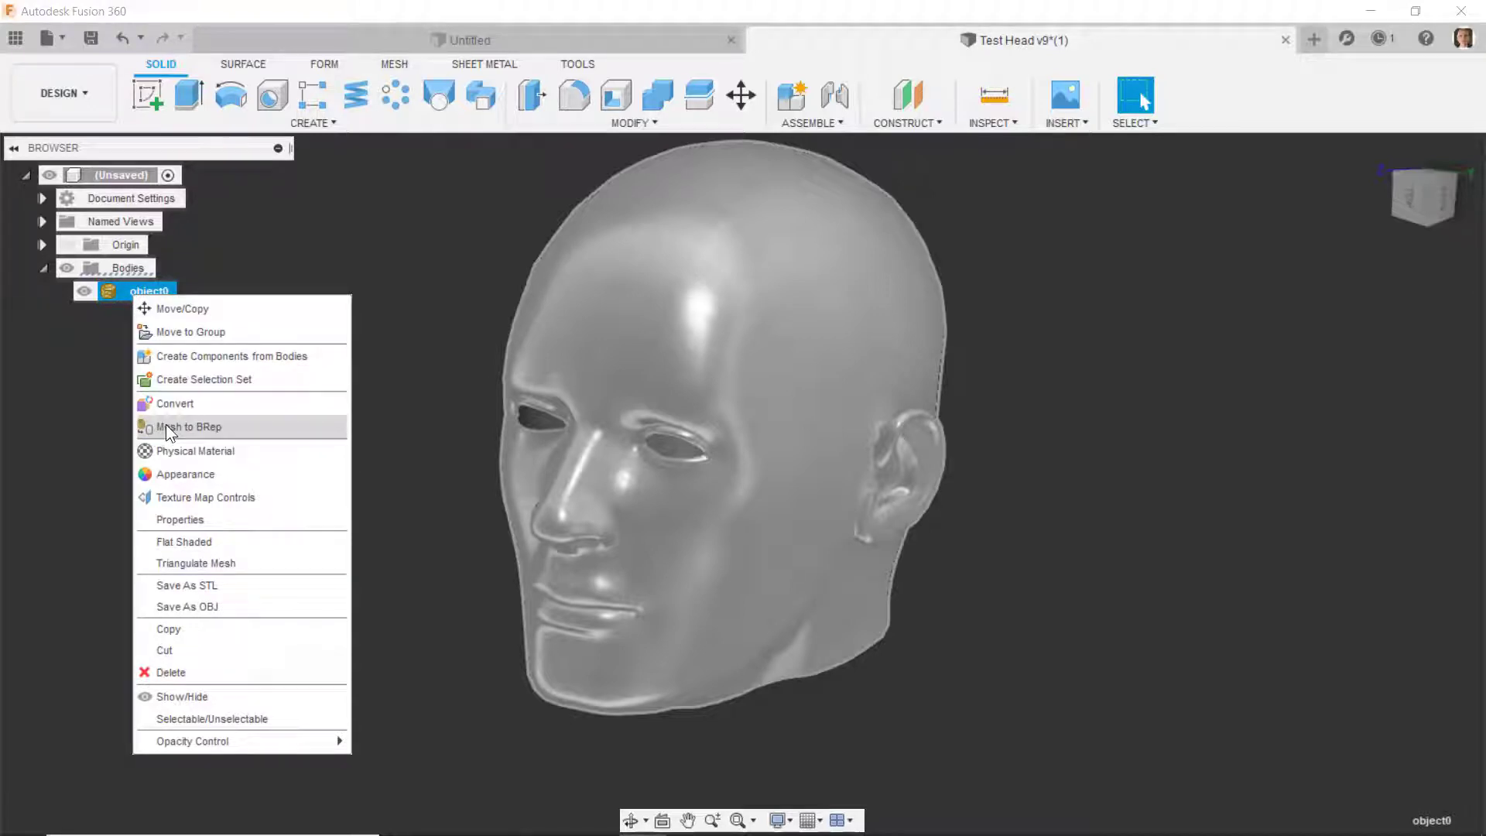
{"action": "left_click", "coordinate": [175, 404]}
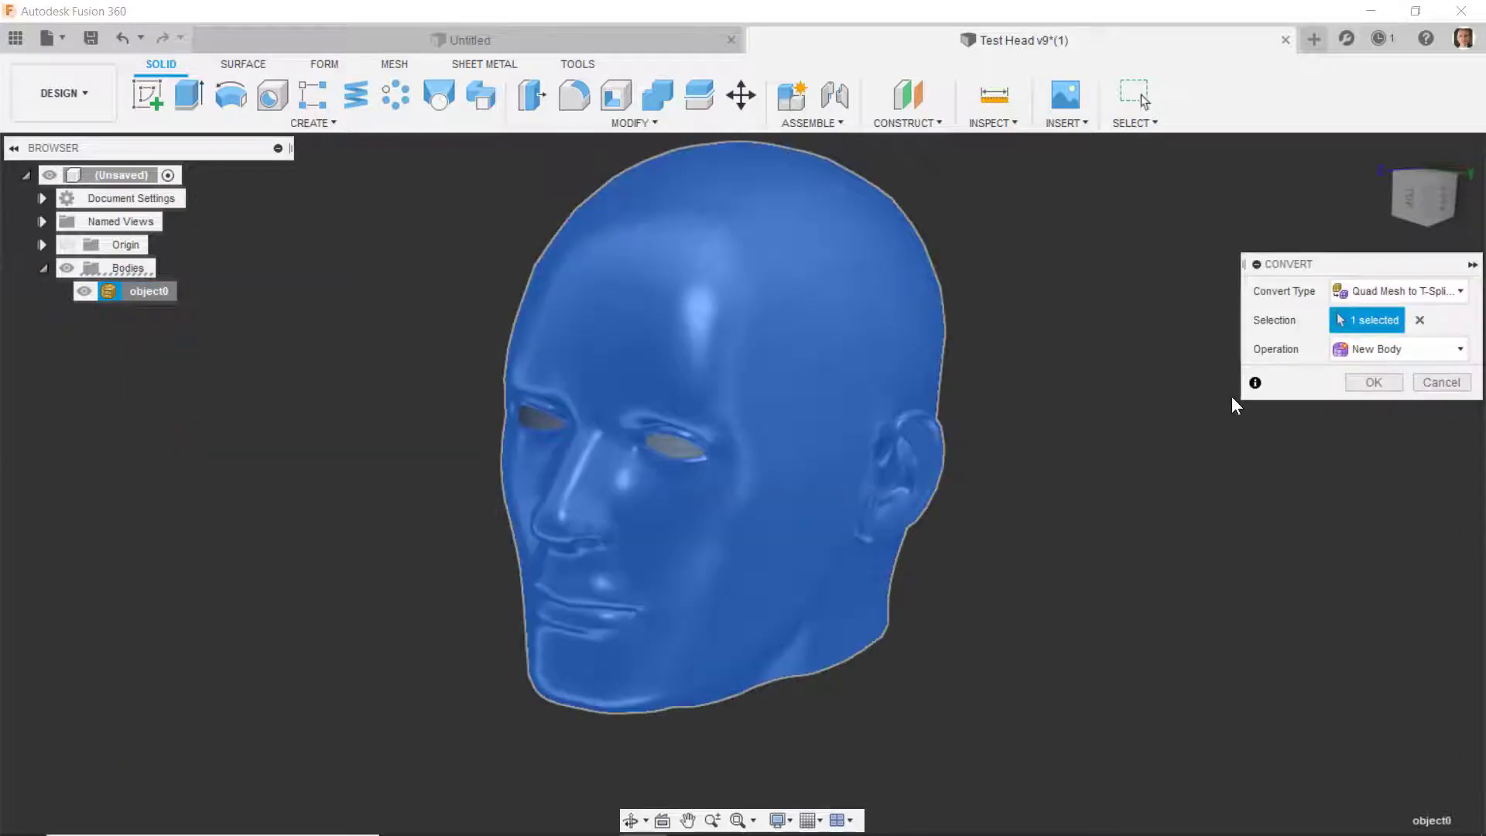
{"action": "left_click_drag", "start_coordinate": [1331, 264], "coordinate": [1172, 262]}
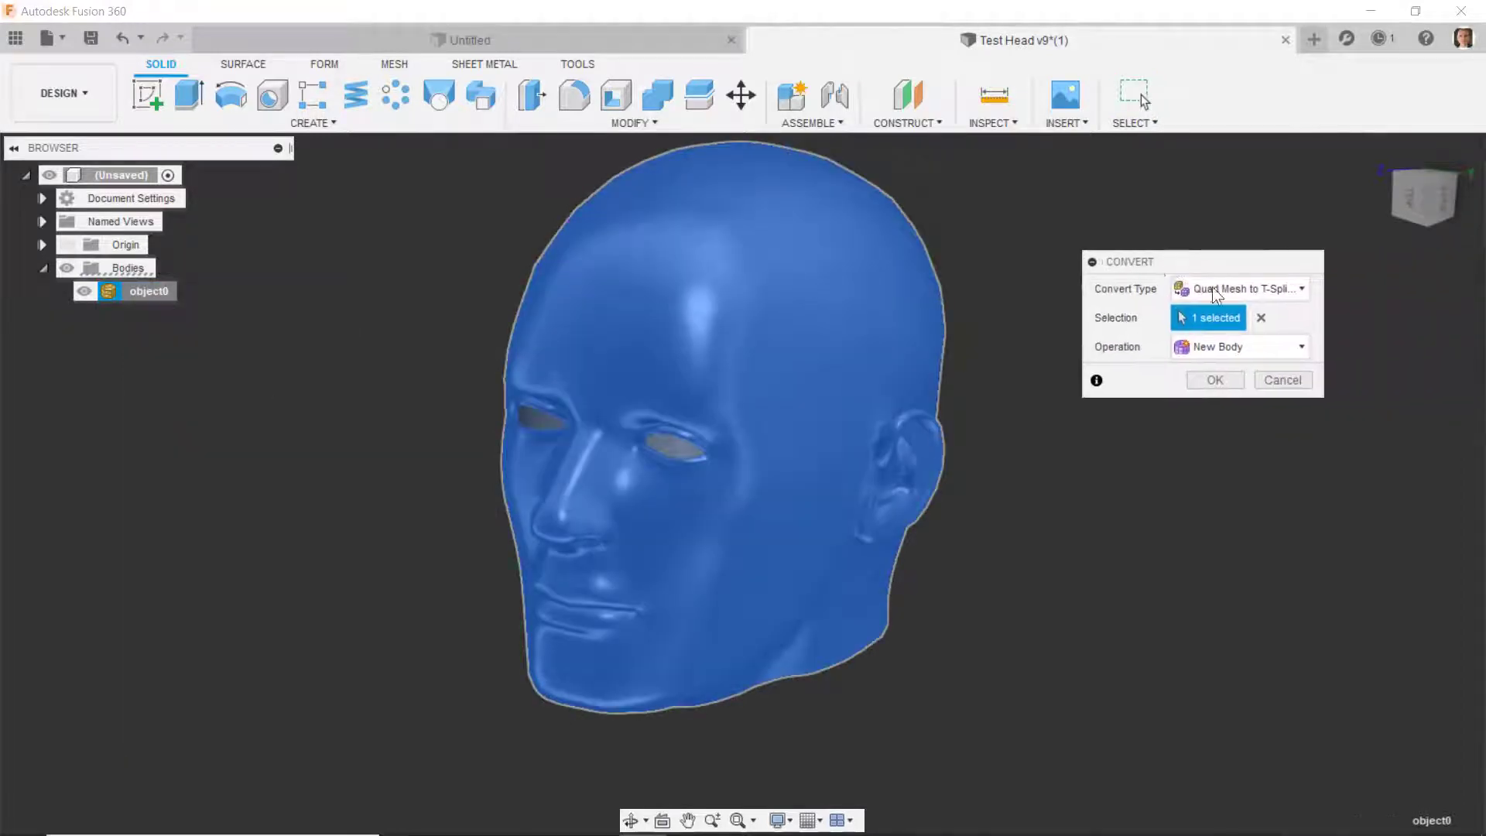
{"action": "left_click", "coordinate": [1304, 290]}
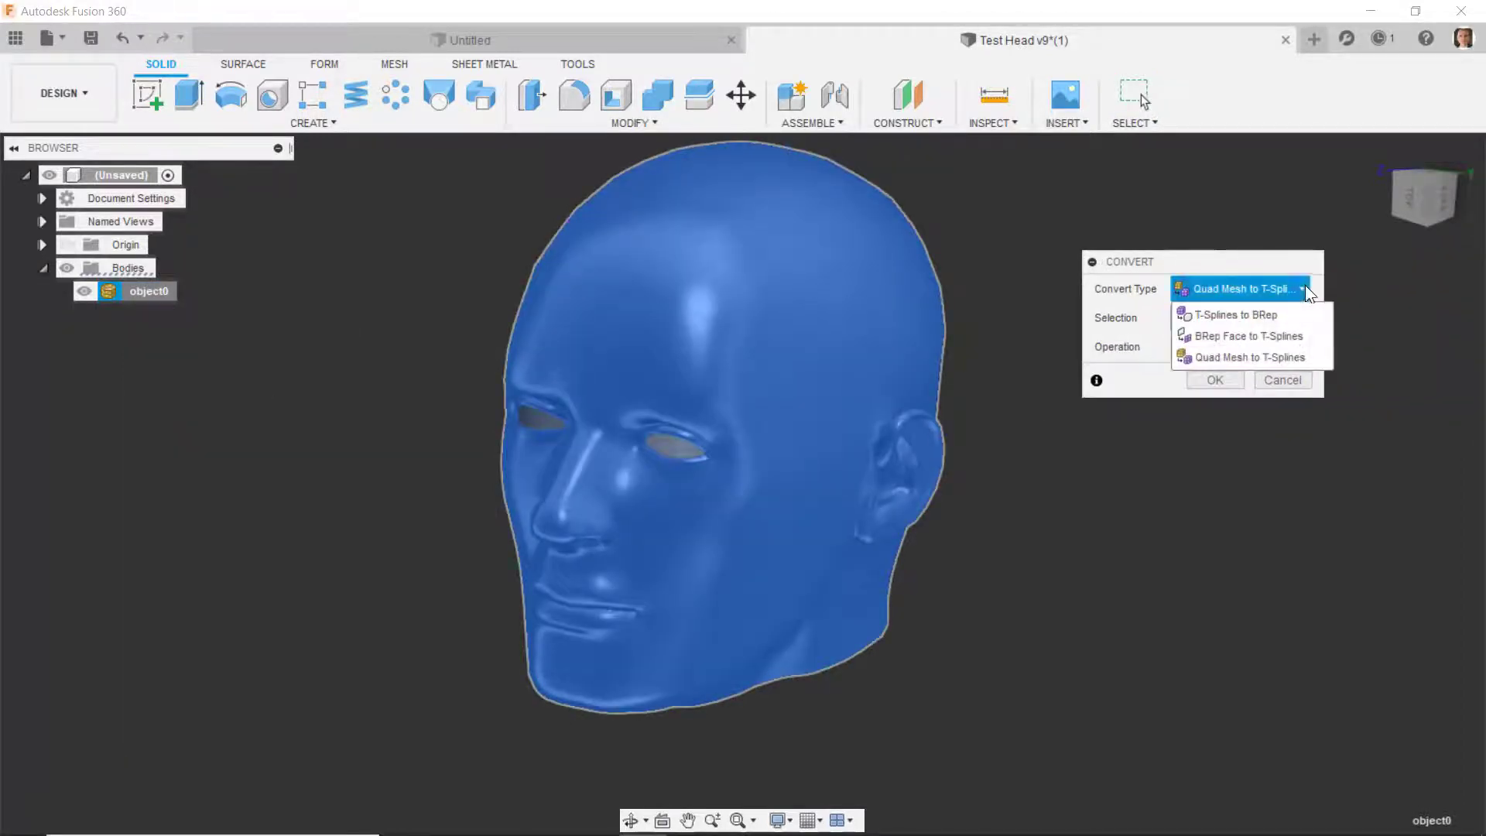
{"action": "left_click", "coordinate": [1241, 356]}
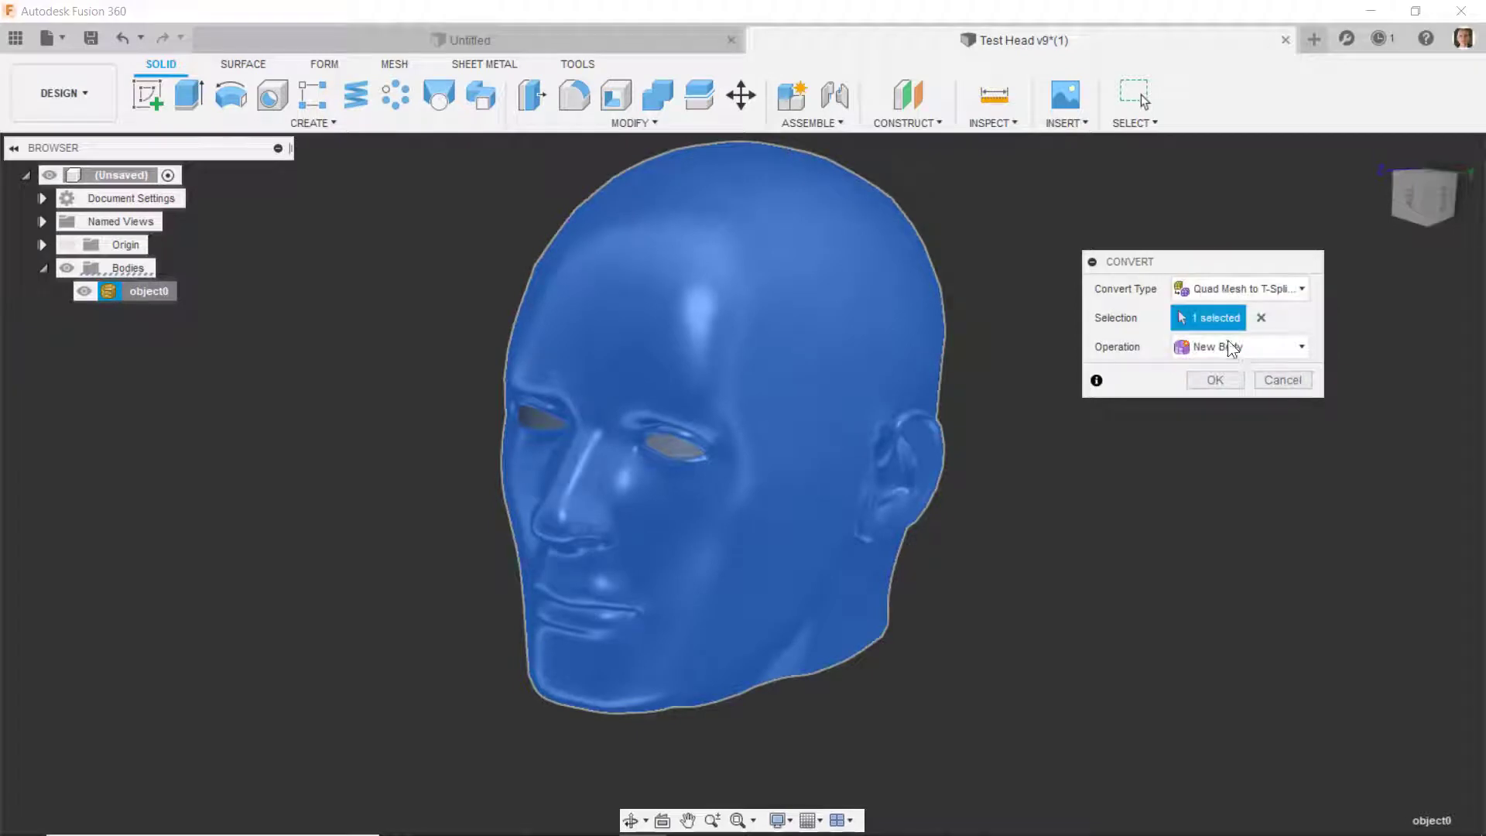
{"action": "left_click", "coordinate": [1215, 380]}
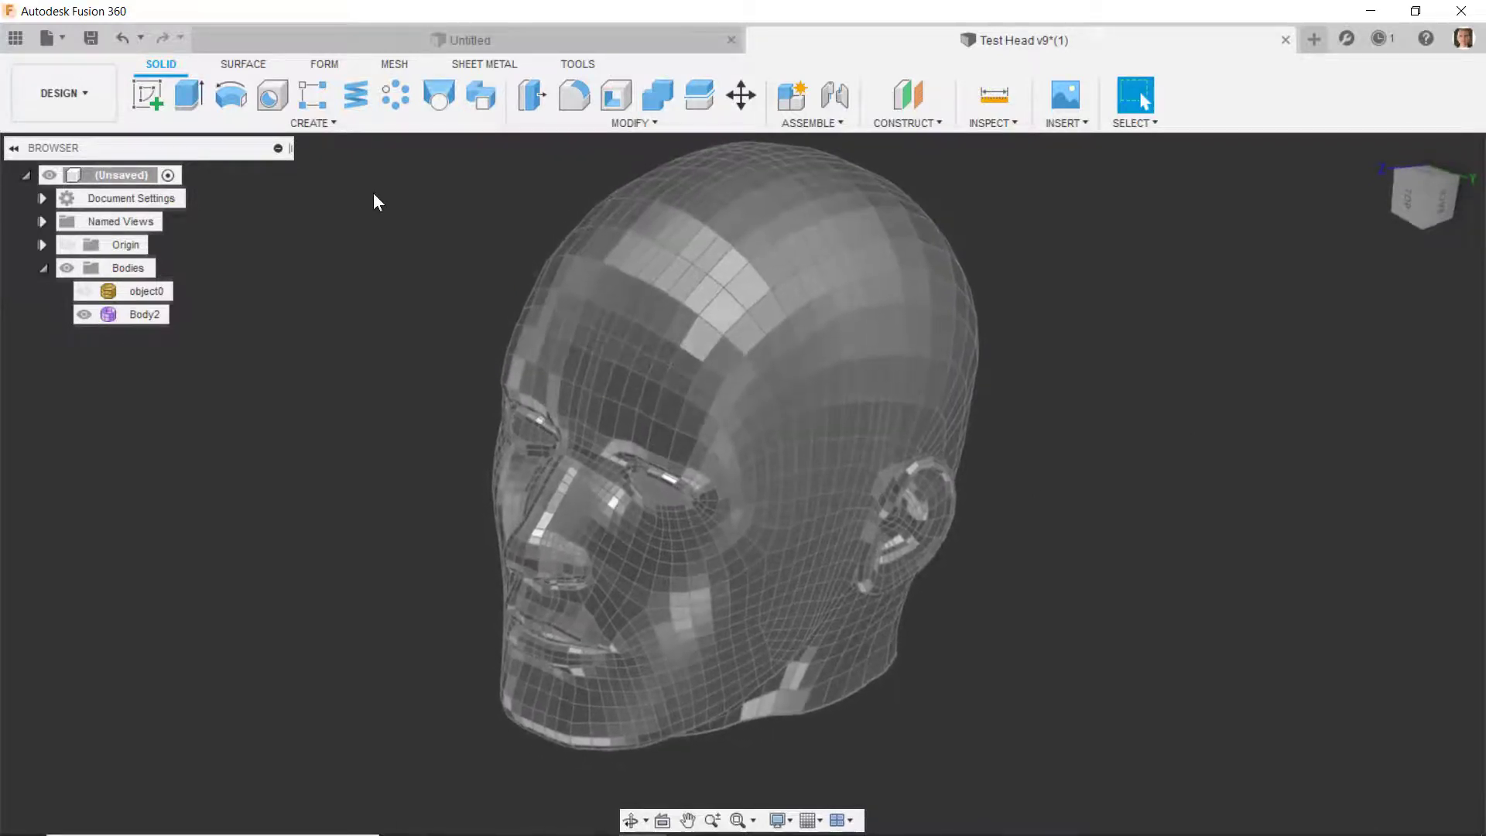
- Use Repair Body on the T-Spline head to change the two red error star points on top of the skull into T points
{"action": "left_click", "coordinate": [323, 65]}
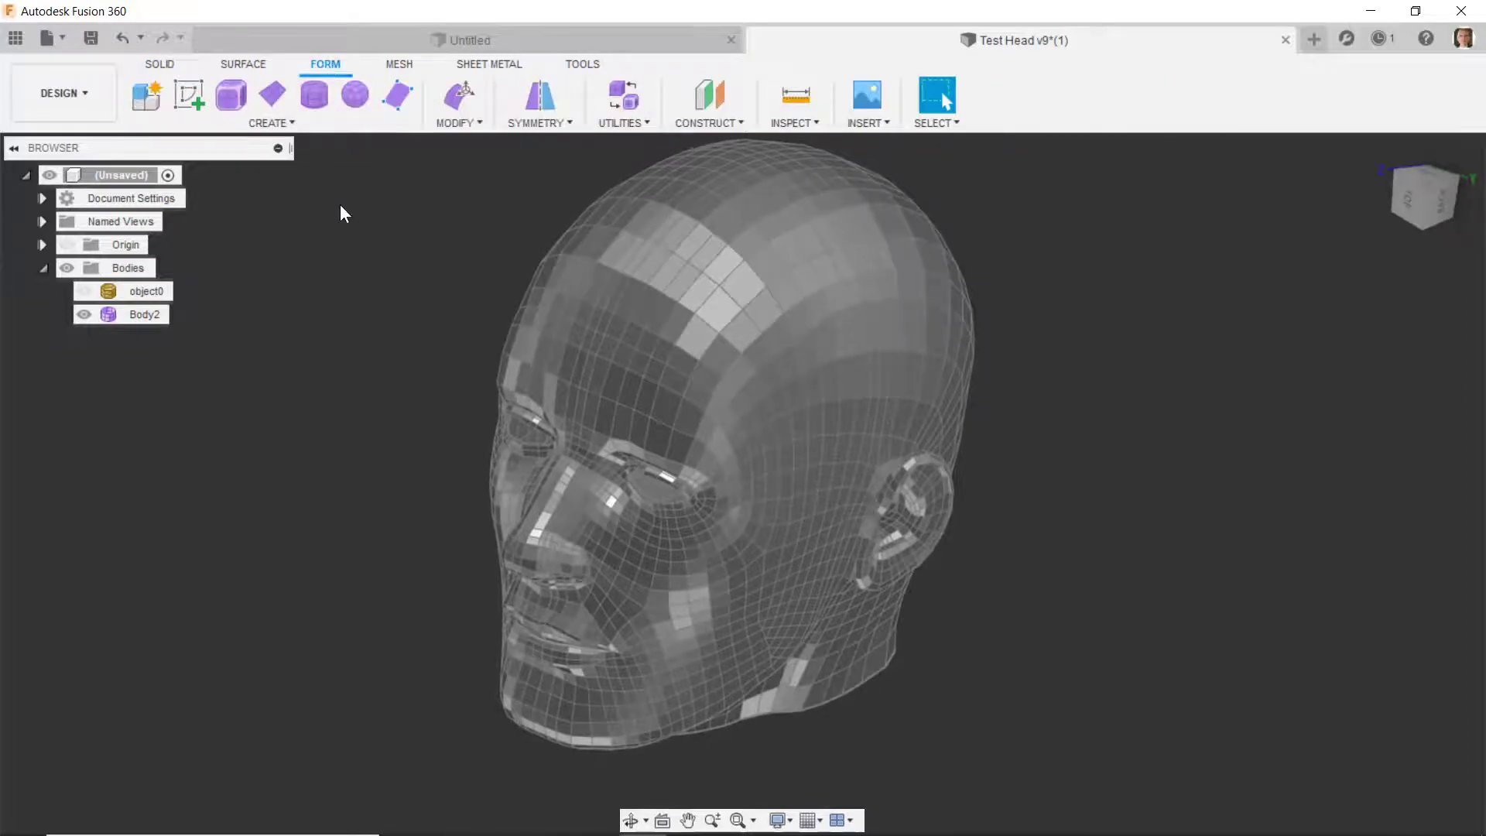
{"action": "left_click", "coordinate": [617, 126]}
{"action": "left_click", "coordinate": [615, 167]}
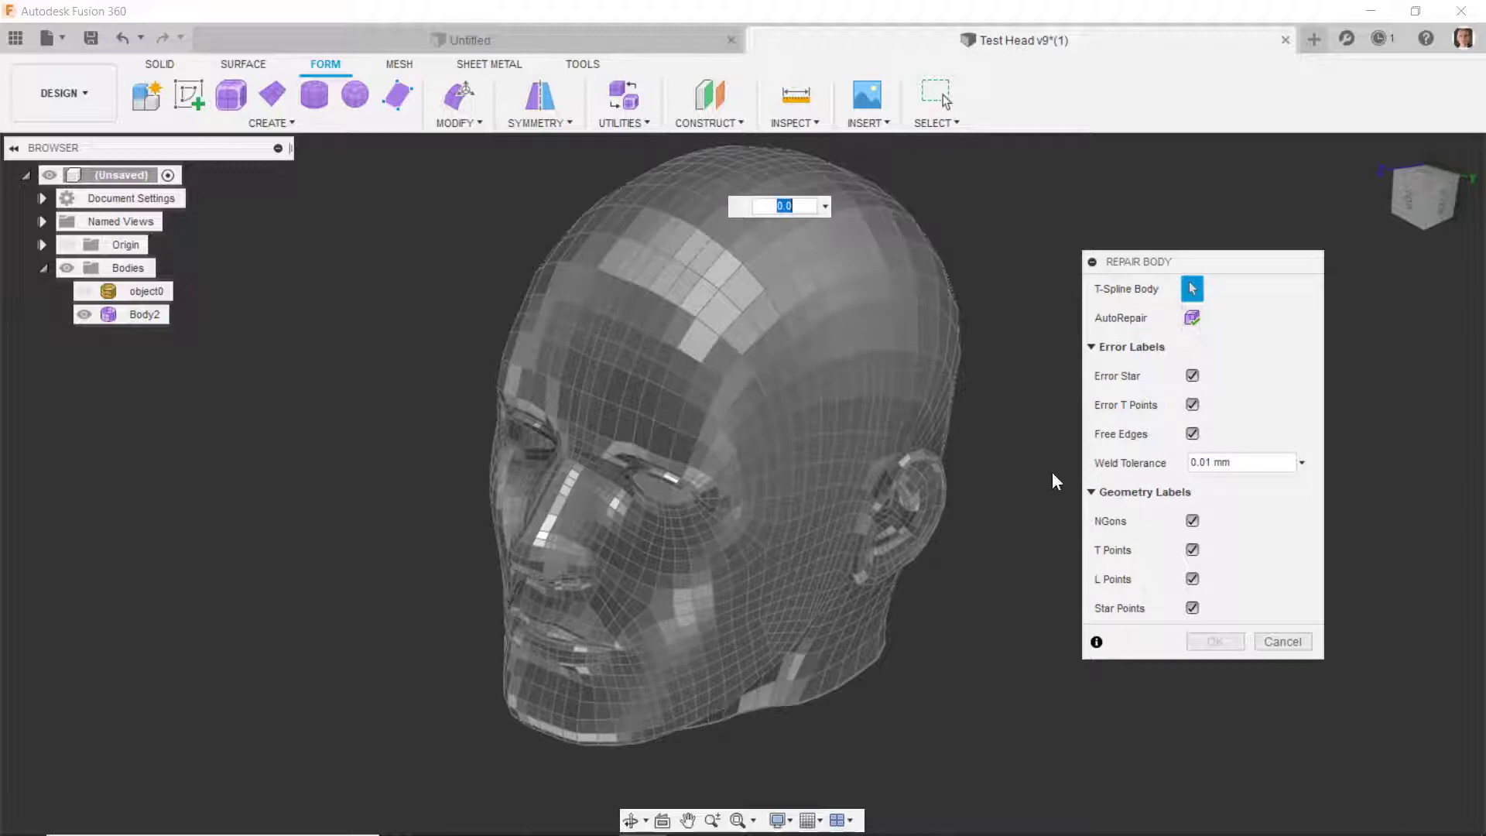
{"action": "left_click", "coordinate": [951, 403]}
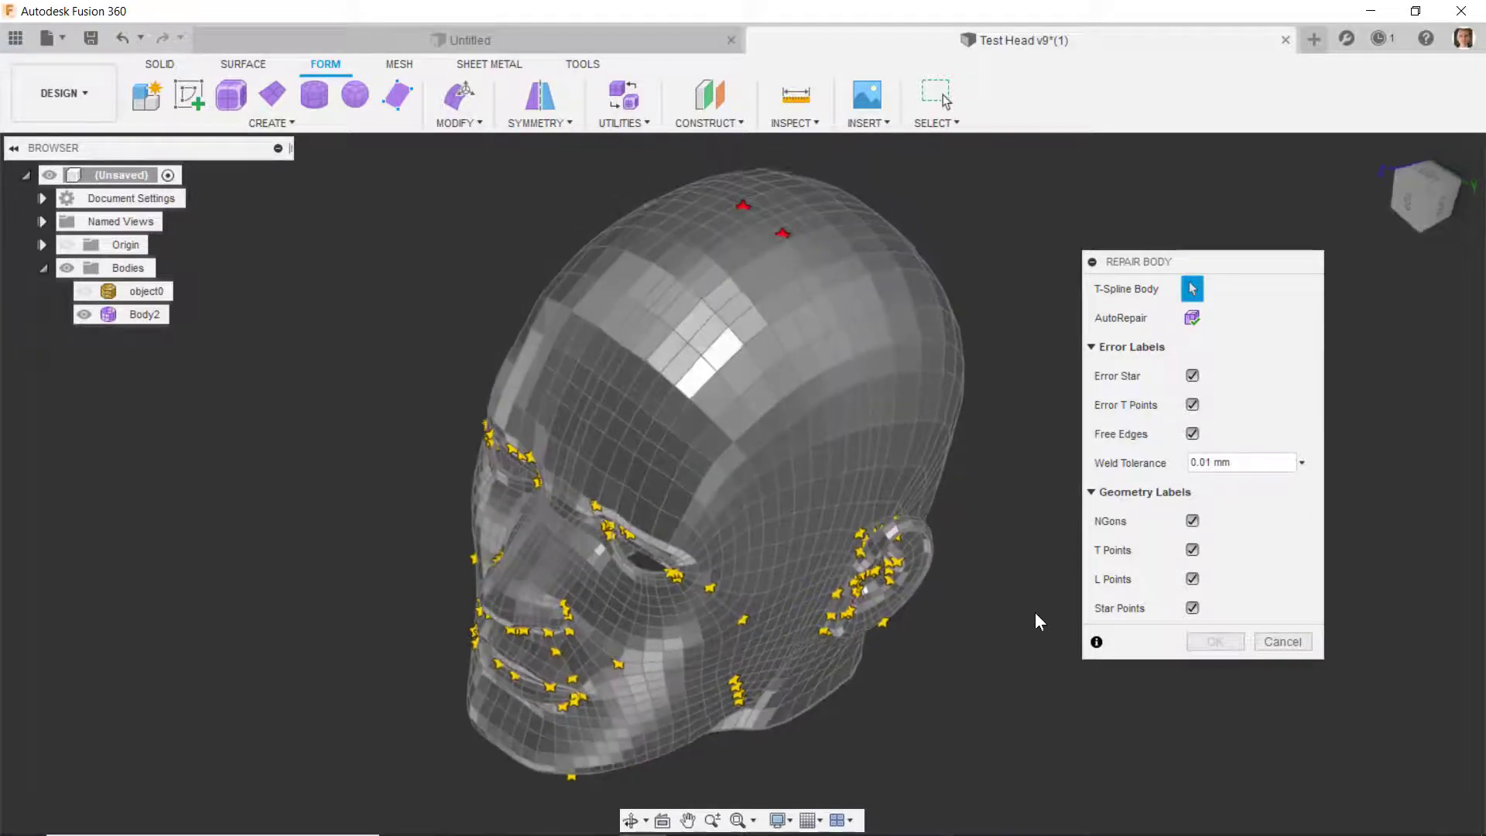
{"action": "scroll", "coordinate": [795, 265], "scroll_direction": "up", "scroll_amount": 5}
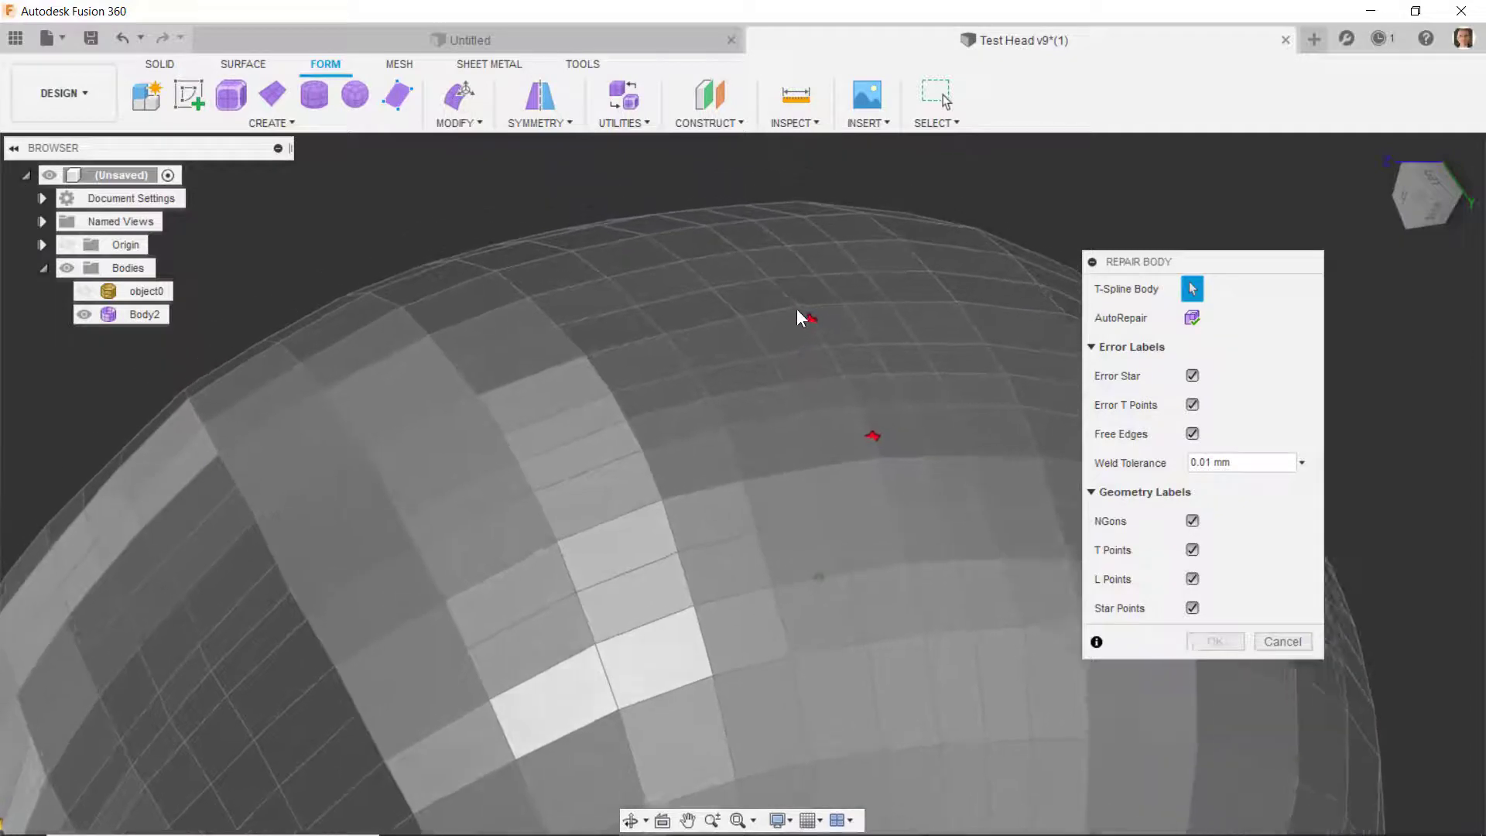
{"action": "left_click", "coordinate": [817, 332]}
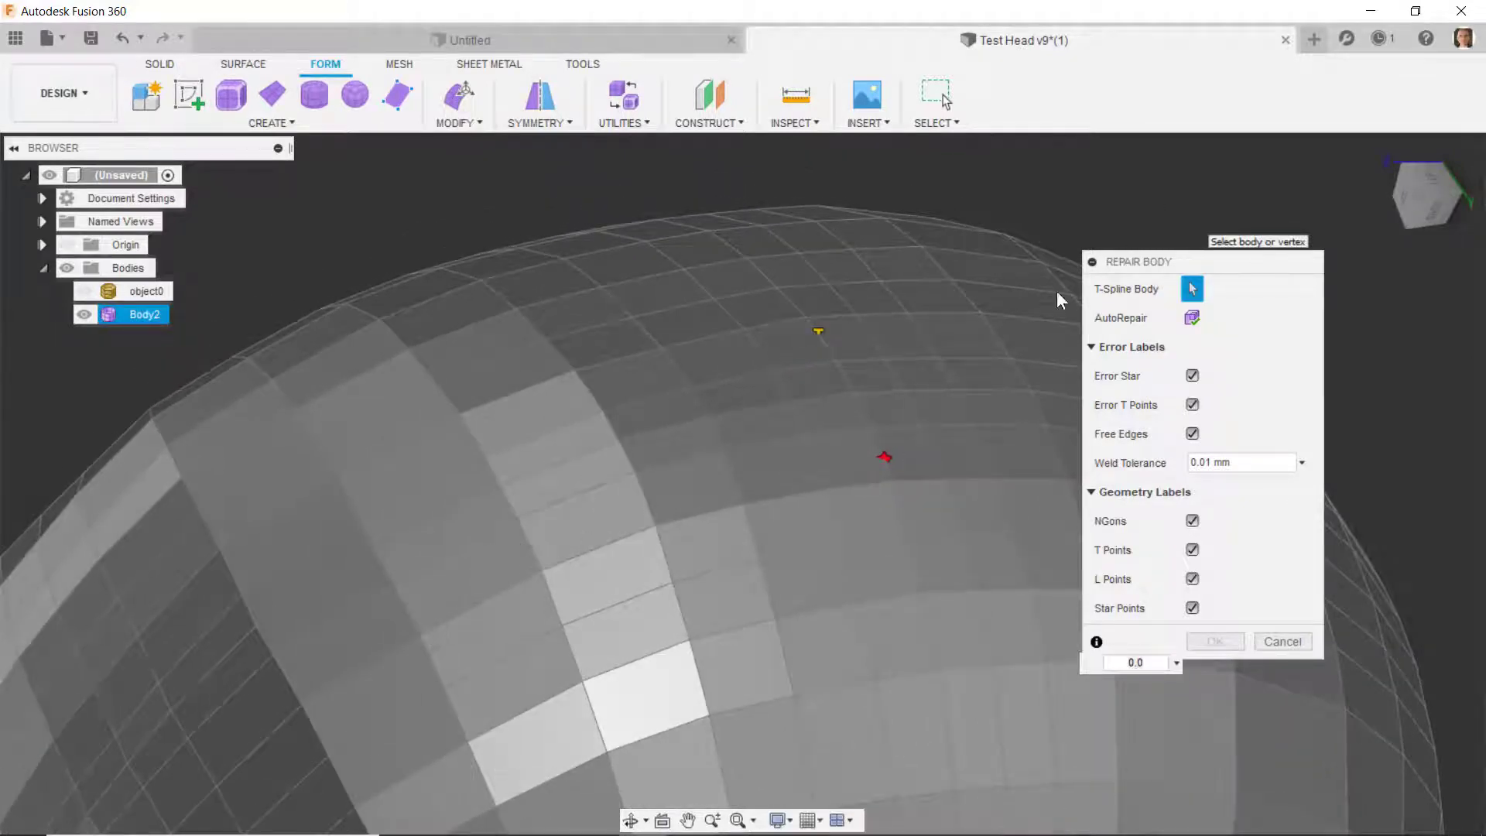
{"action": "left_click", "coordinate": [885, 457]}
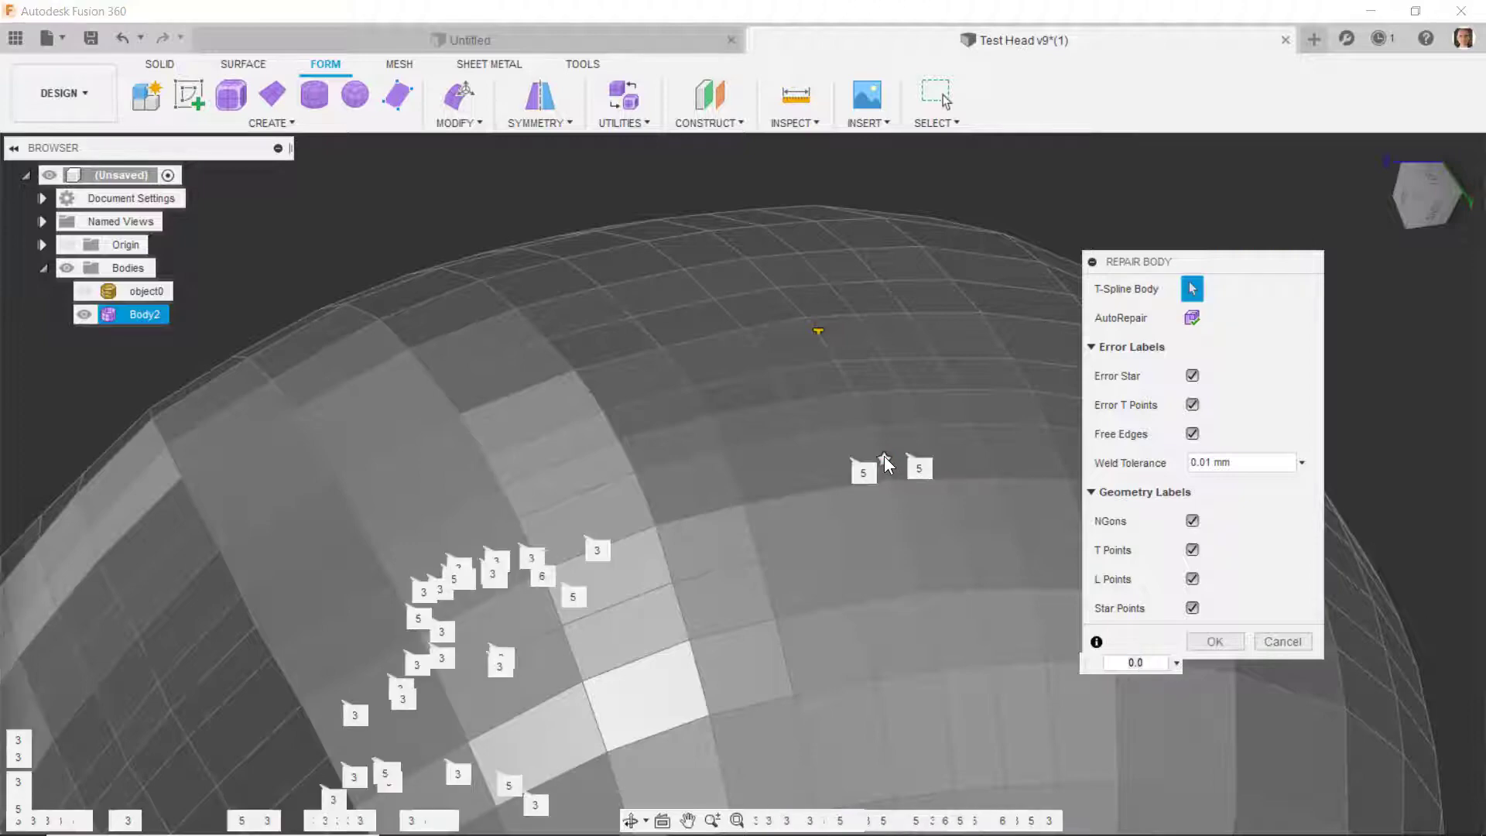
{"action": "left_click", "coordinate": [1033, 185]}
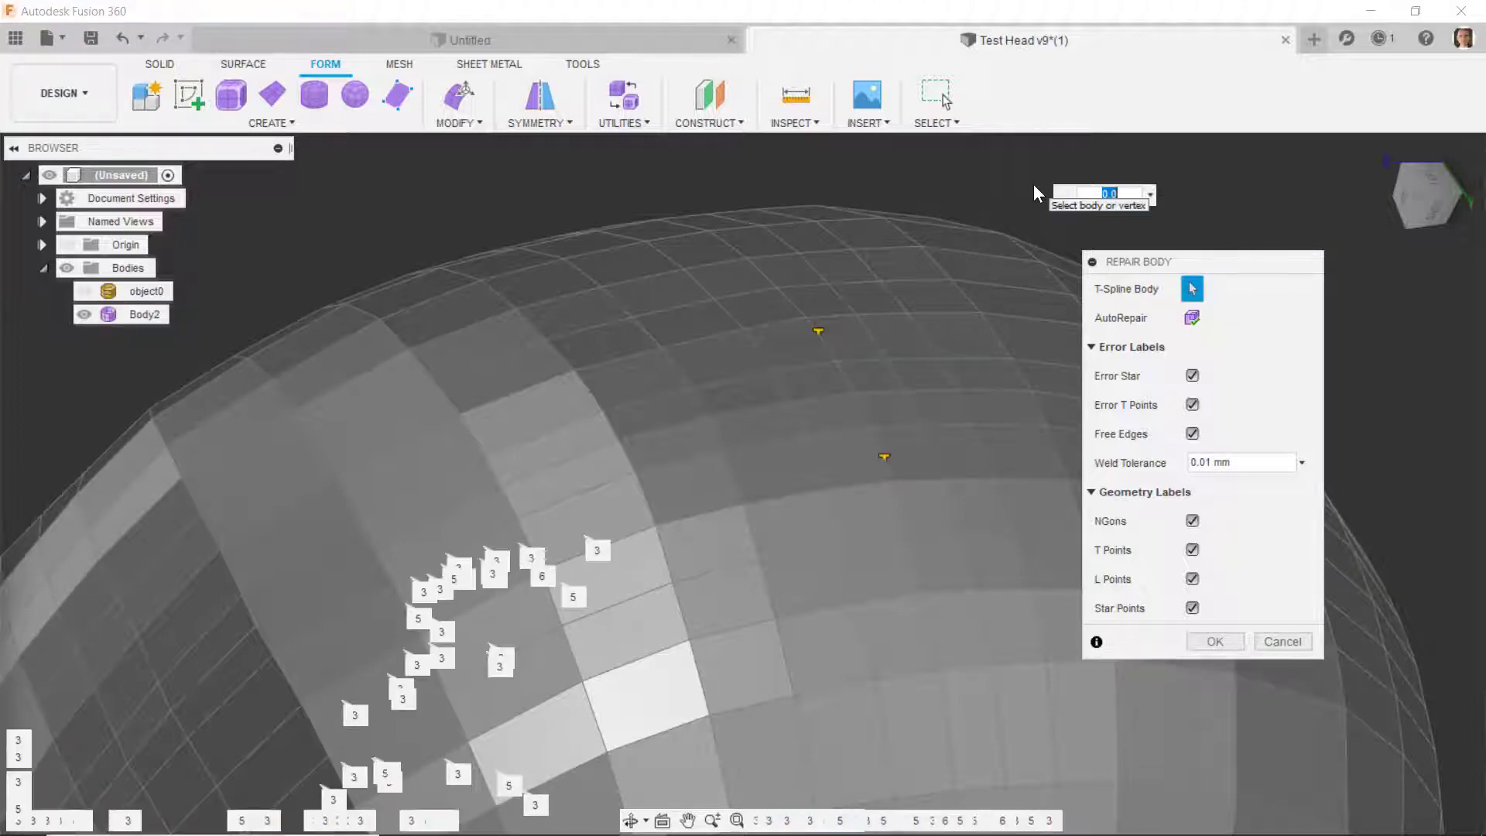
- Change the two red error points at the lower back edge of the neck into T points
{"action": "scroll", "coordinate": [987, 255], "scroll_direction": "down", "scroll_amount": 2}
{"action": "scroll", "coordinate": [987, 253], "scroll_direction": "down", "scroll_amount": 5}
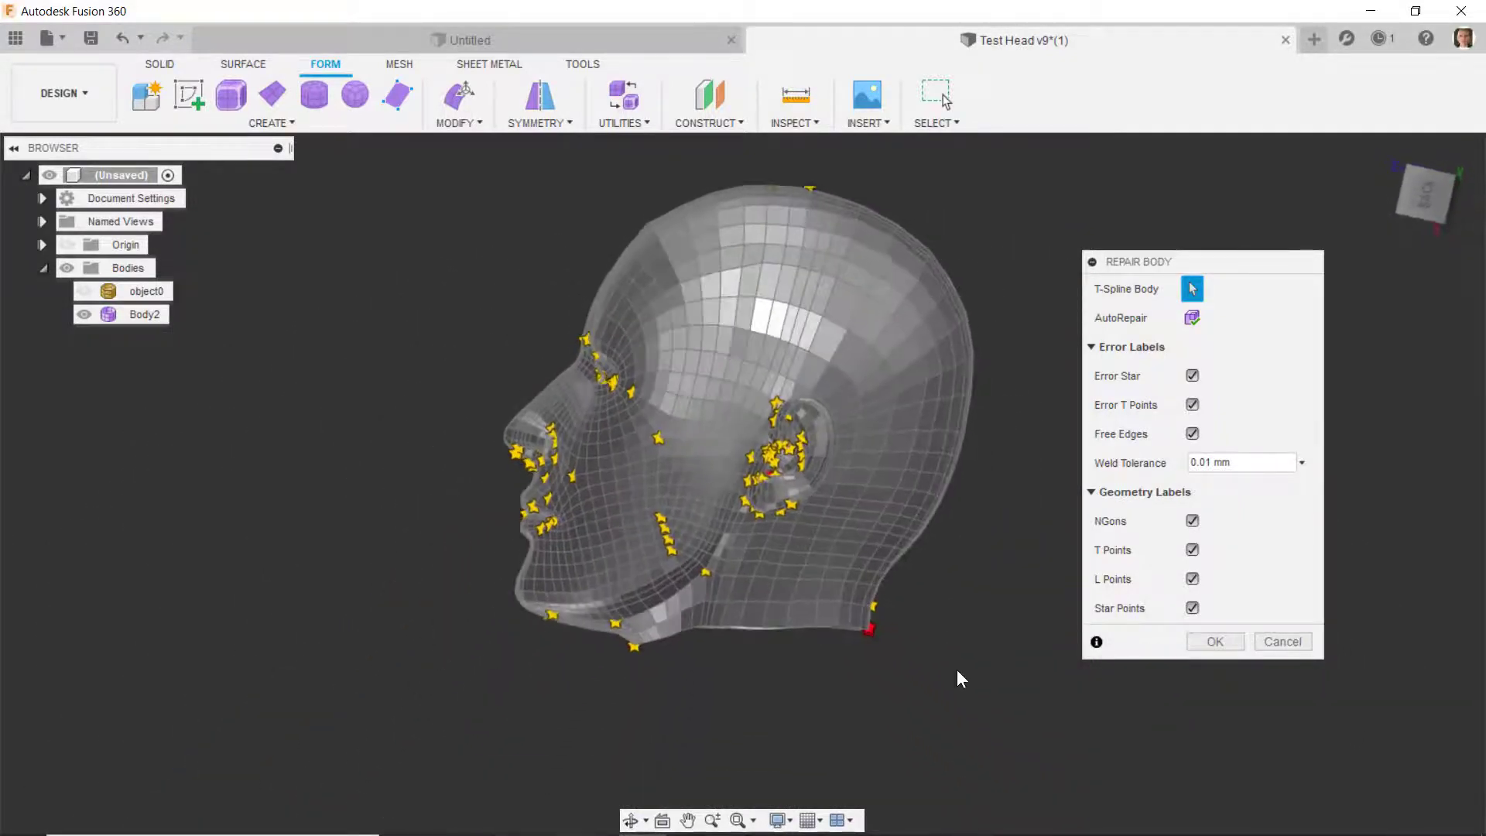
{"action": "scroll", "coordinate": [830, 659], "scroll_direction": "up", "scroll_amount": 10}
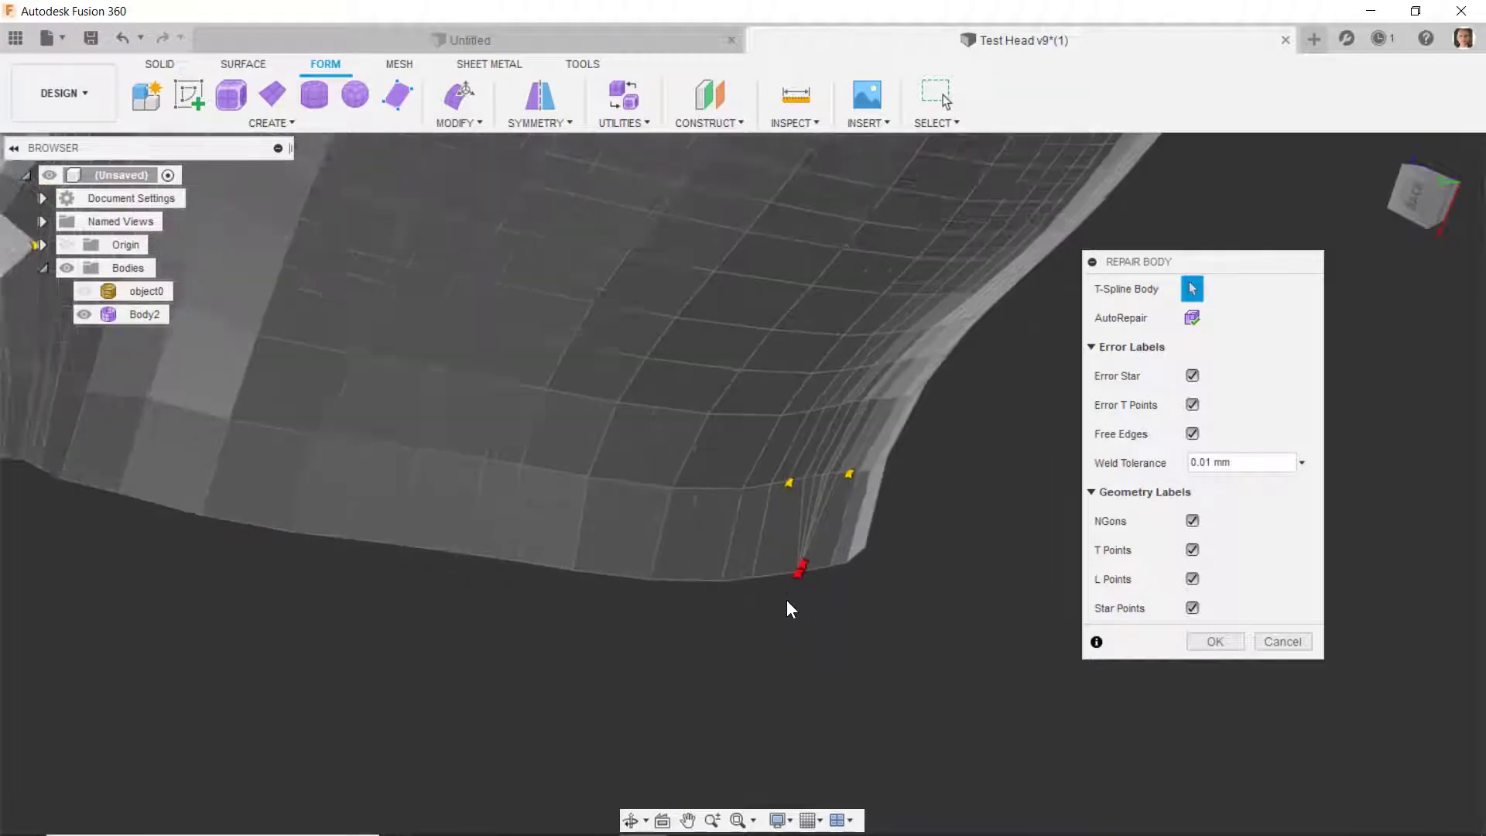
{"action": "scroll", "coordinate": [798, 587], "scroll_direction": "up", "scroll_amount": 3}
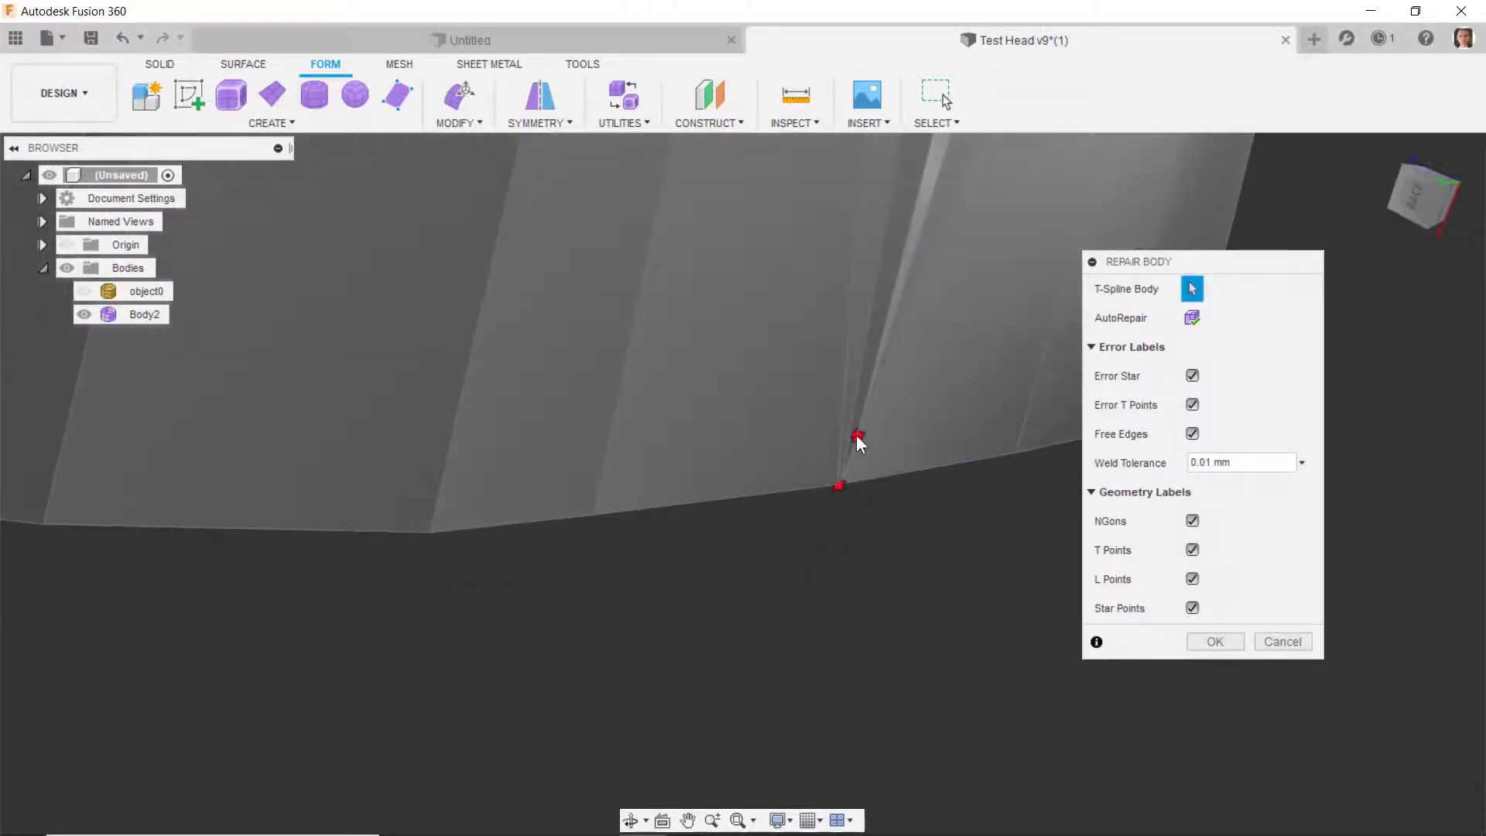
{"action": "left_click", "coordinate": [884, 521]}
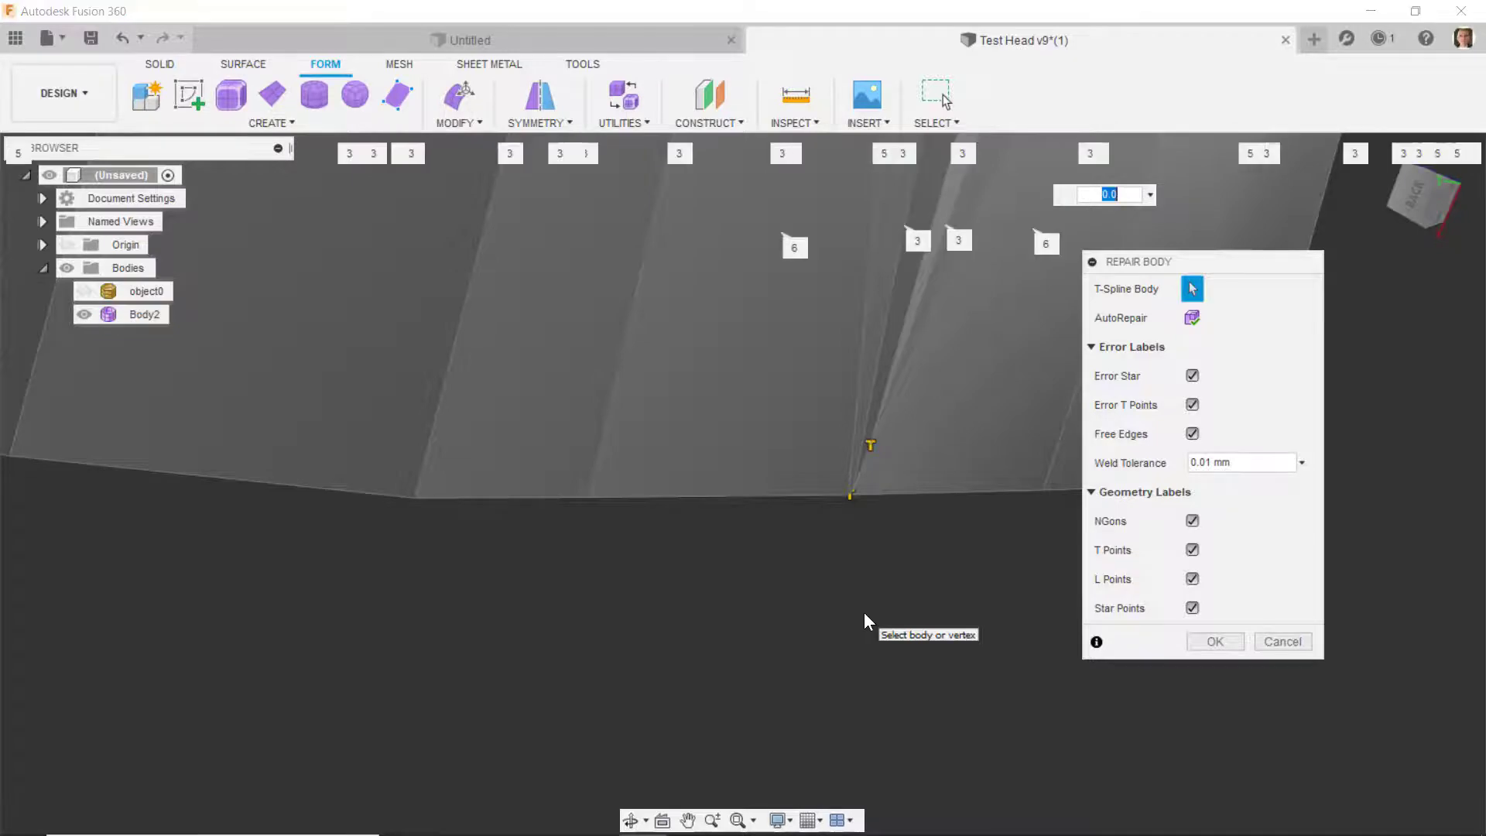
- Change the red error star at the front of the neck, below the chin, into a T point
{"action": "scroll", "coordinate": [864, 613], "scroll_direction": "down", "scroll_amount": 5}
{"action": "scroll", "coordinate": [864, 612], "scroll_direction": "down", "scroll_amount": 10}
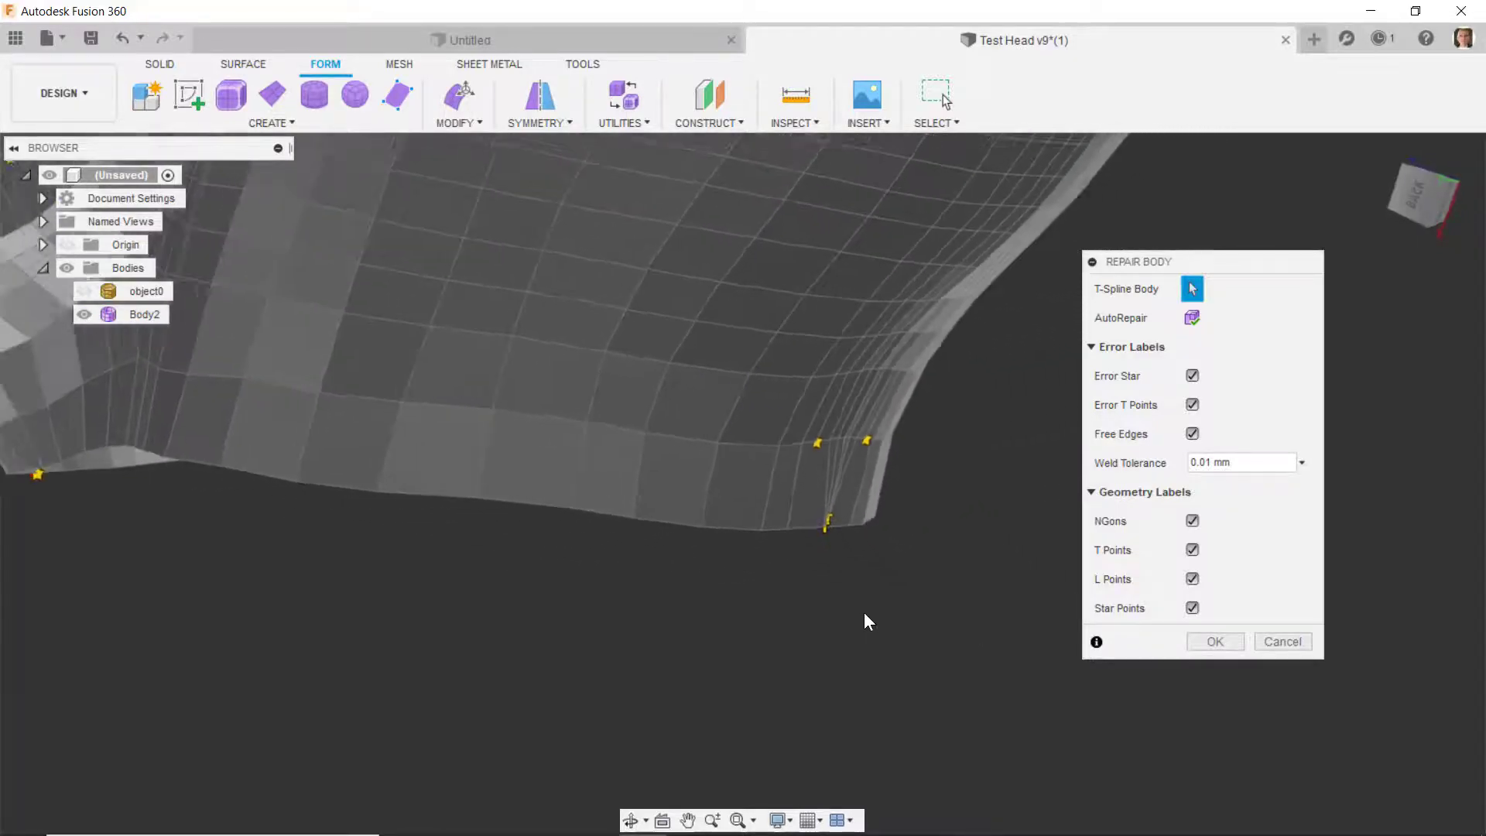
{"action": "scroll", "coordinate": [605, 579], "scroll_direction": "up", "scroll_amount": 10}
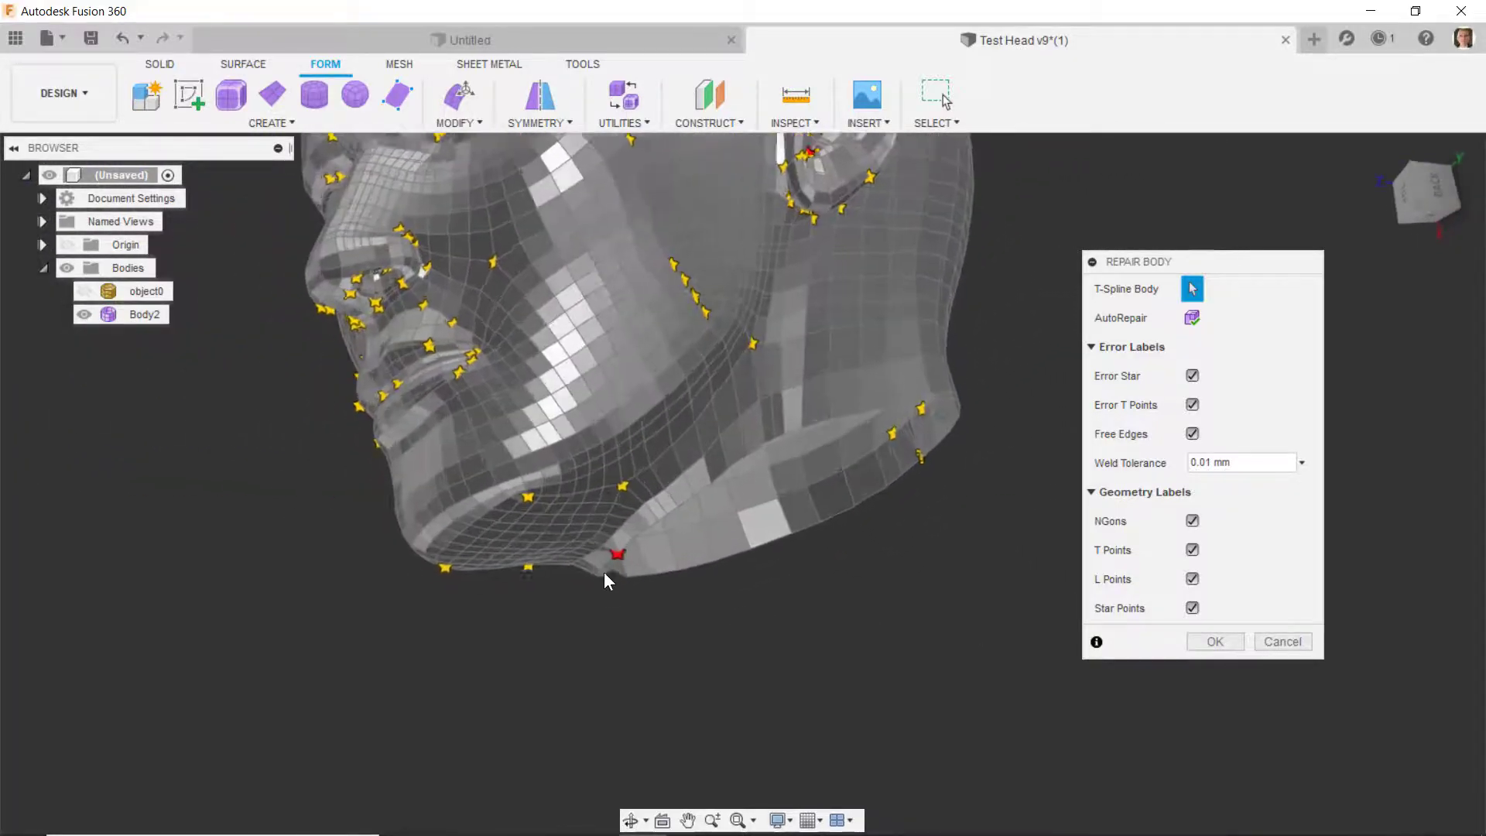
{"action": "scroll", "coordinate": [650, 526], "scroll_direction": "up", "scroll_amount": 5}
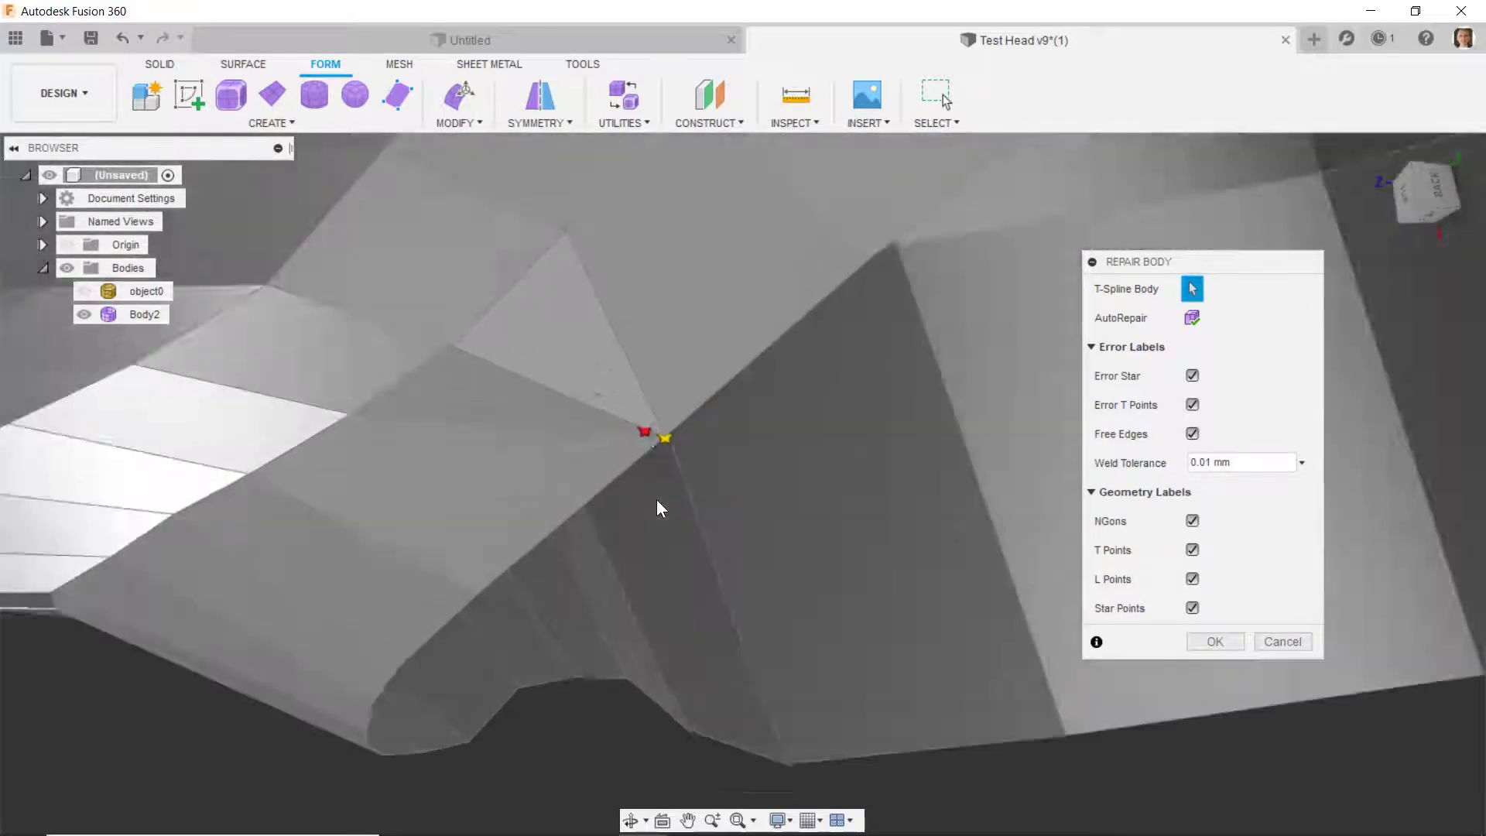
{"action": "left_click", "coordinate": [643, 425]}
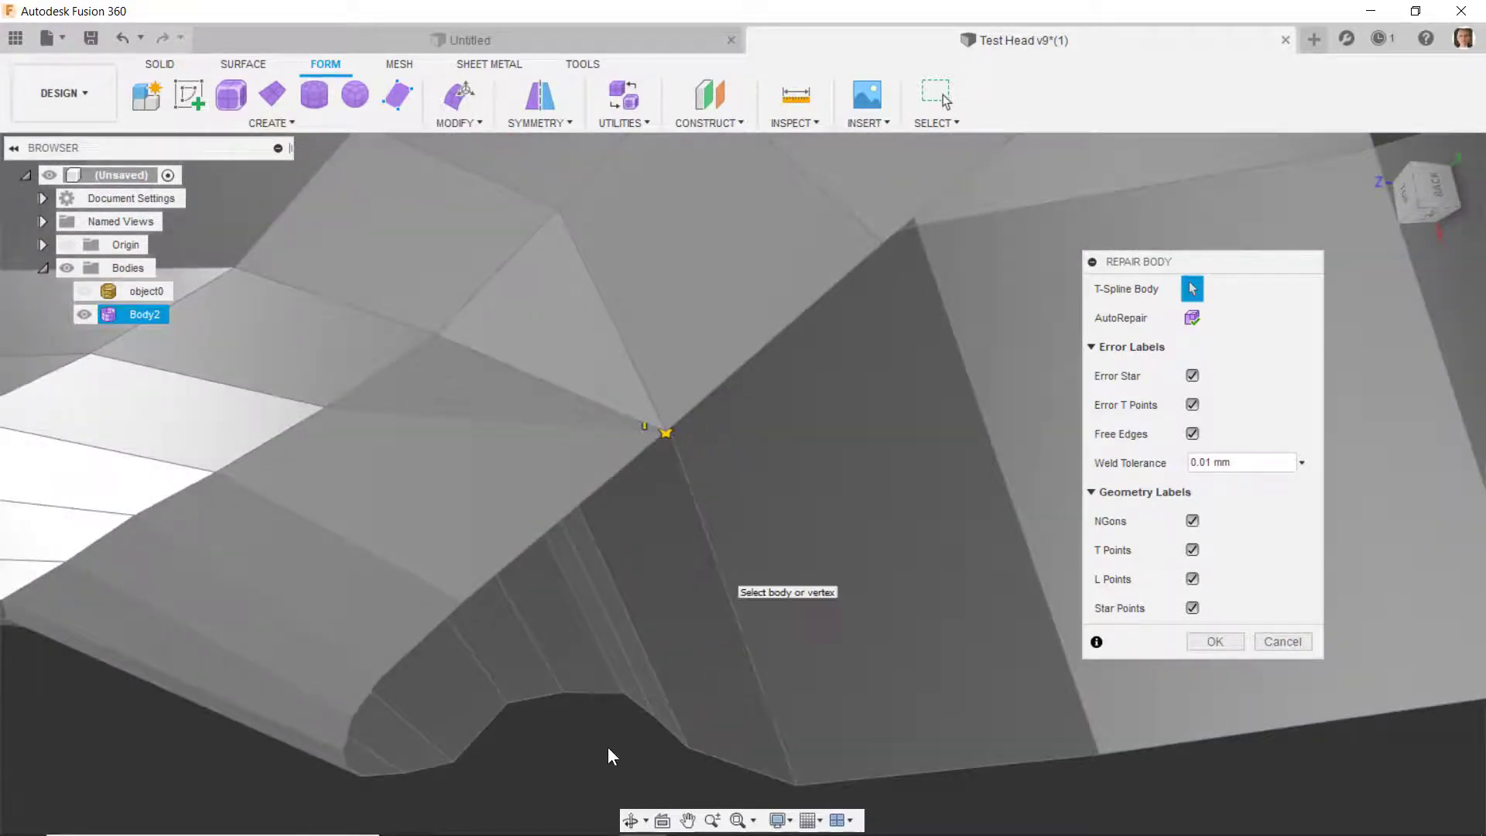
- Change the red error star inside the first ear into a T point
{"action": "scroll", "coordinate": [728, 573], "scroll_direction": "down", "scroll_amount": 5}
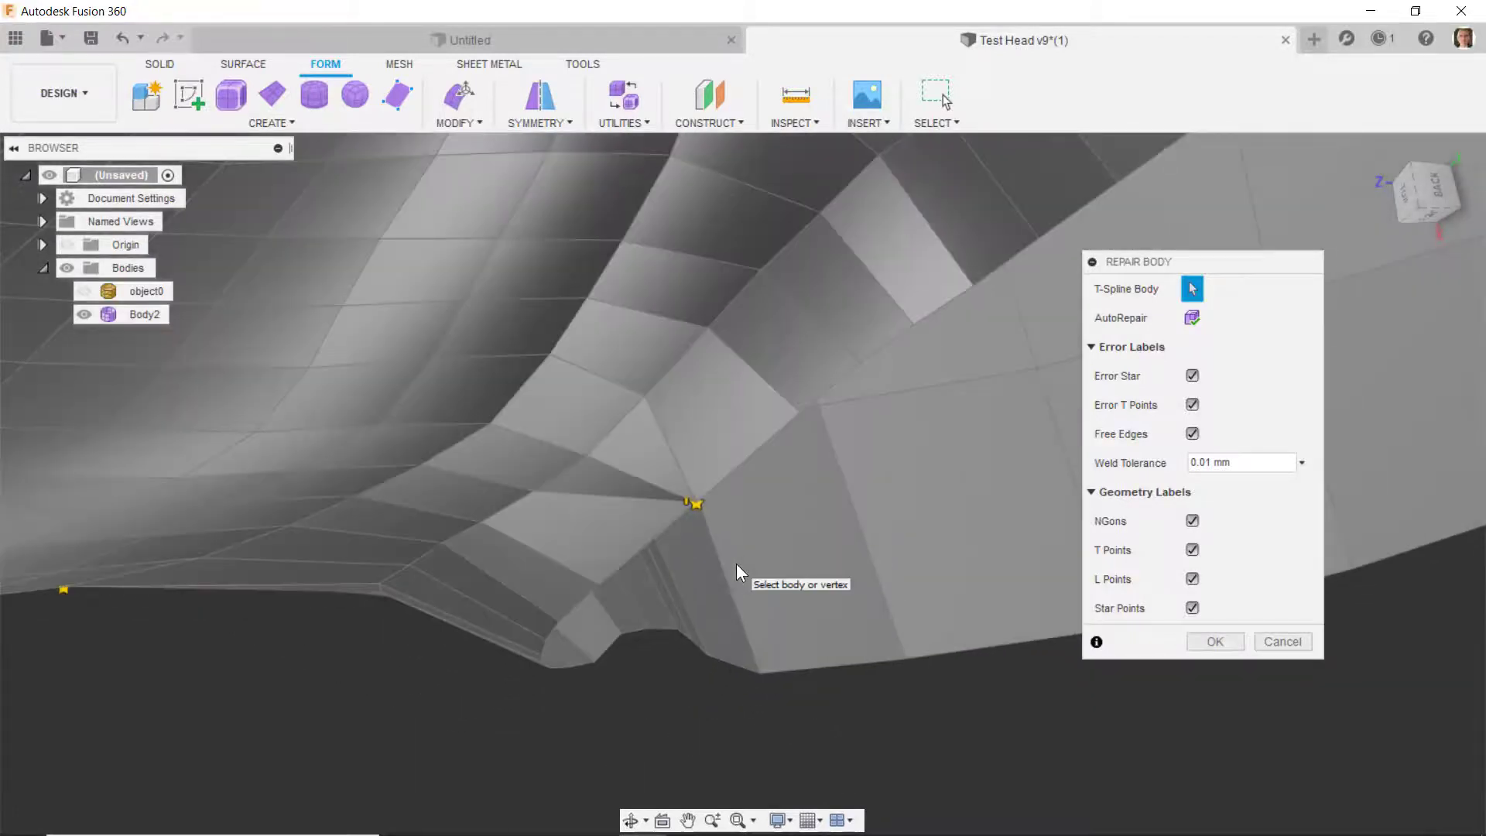
{"action": "scroll", "coordinate": [736, 563], "scroll_direction": "down", "scroll_amount": 8}
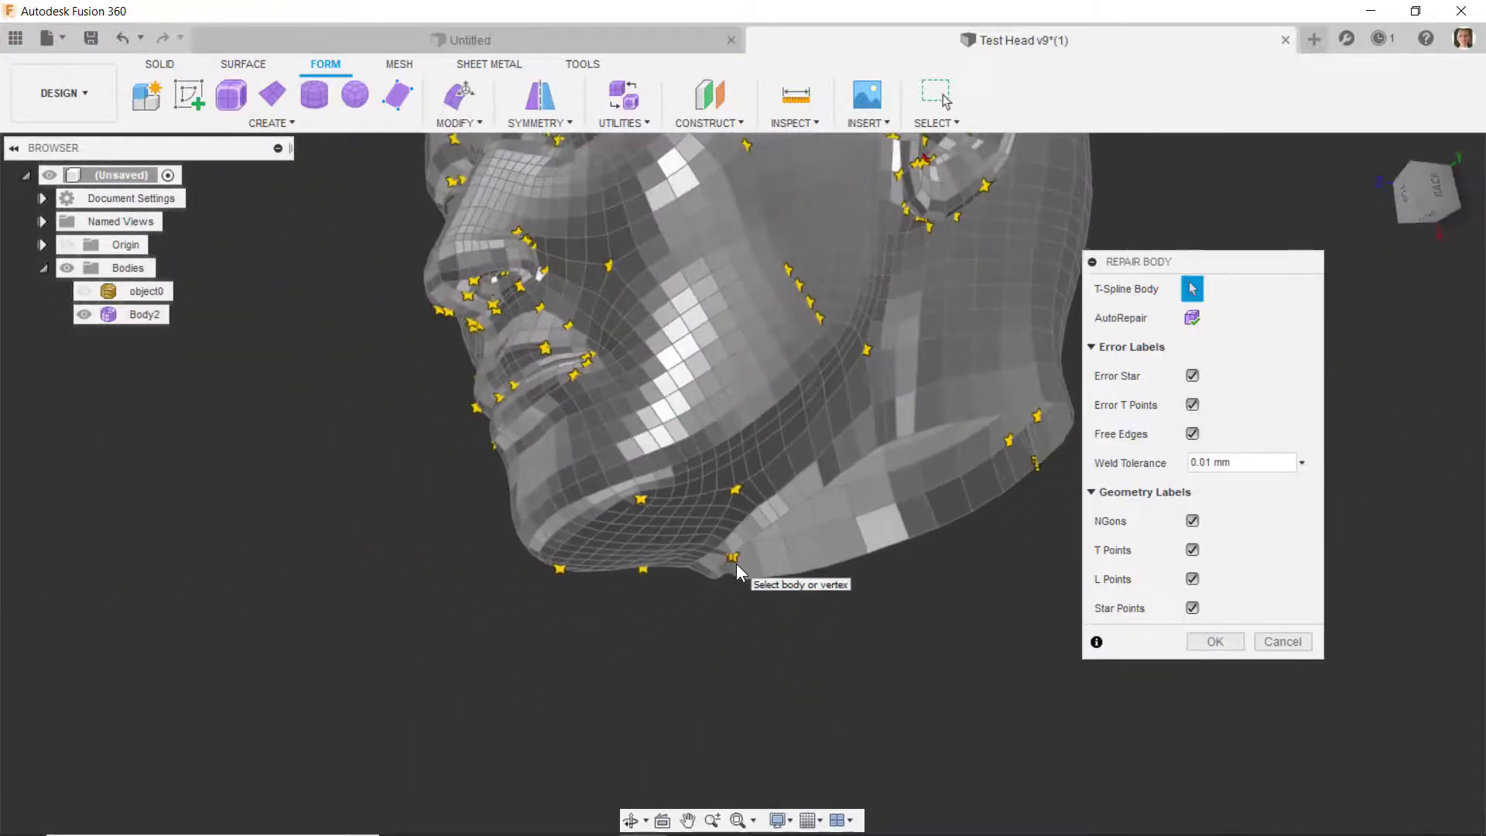
{"action": "middle_click_drag", "start_coordinate": [715, 580], "coordinate": [833, 658], "text": "shift"}
{"action": "scroll", "coordinate": [890, 580], "scroll_direction": "up", "scroll_amount": 10}
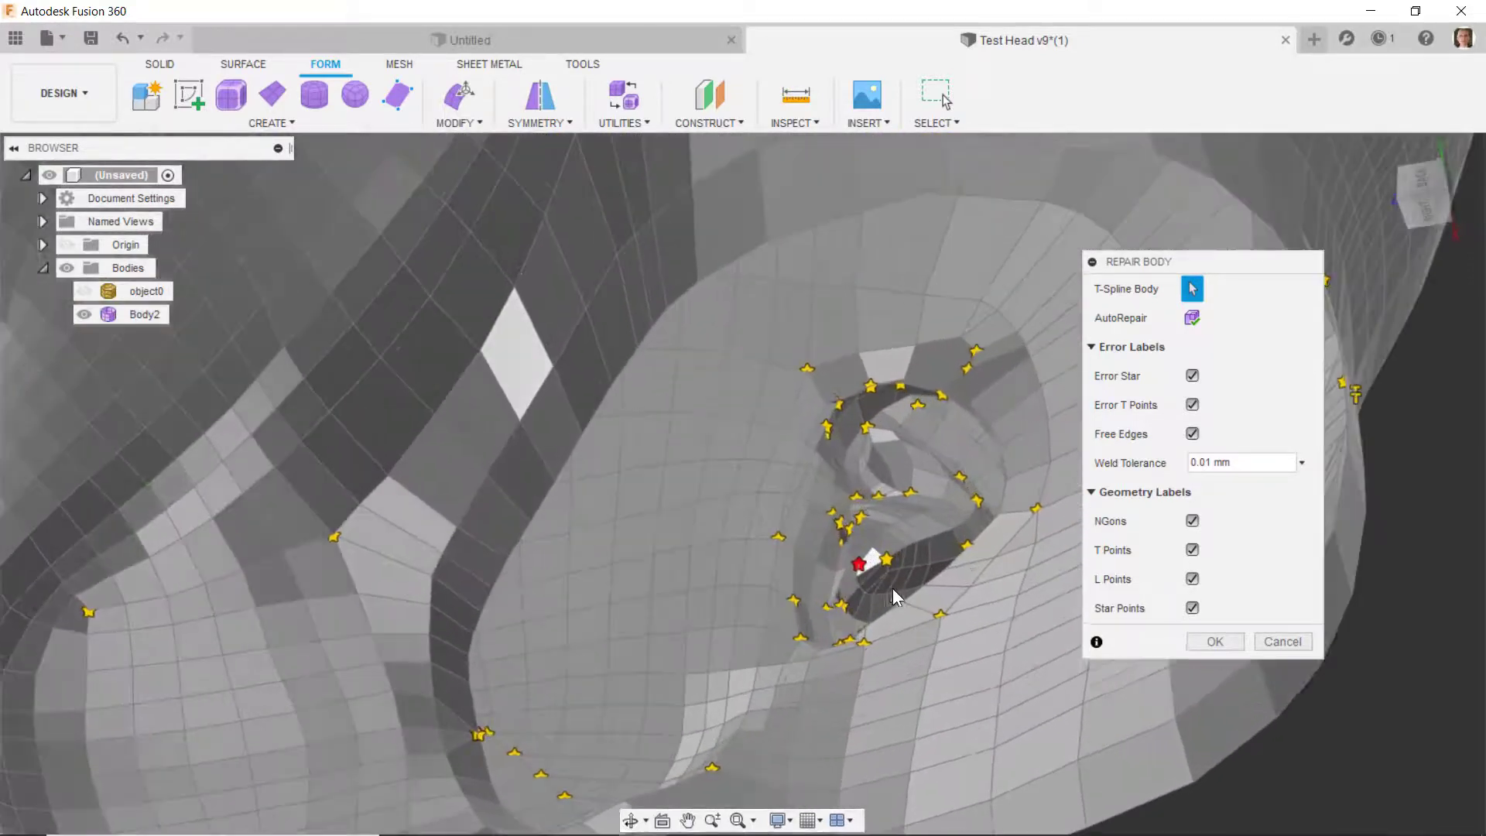
{"action": "scroll", "coordinate": [859, 554], "scroll_direction": "up", "scroll_amount": 3}
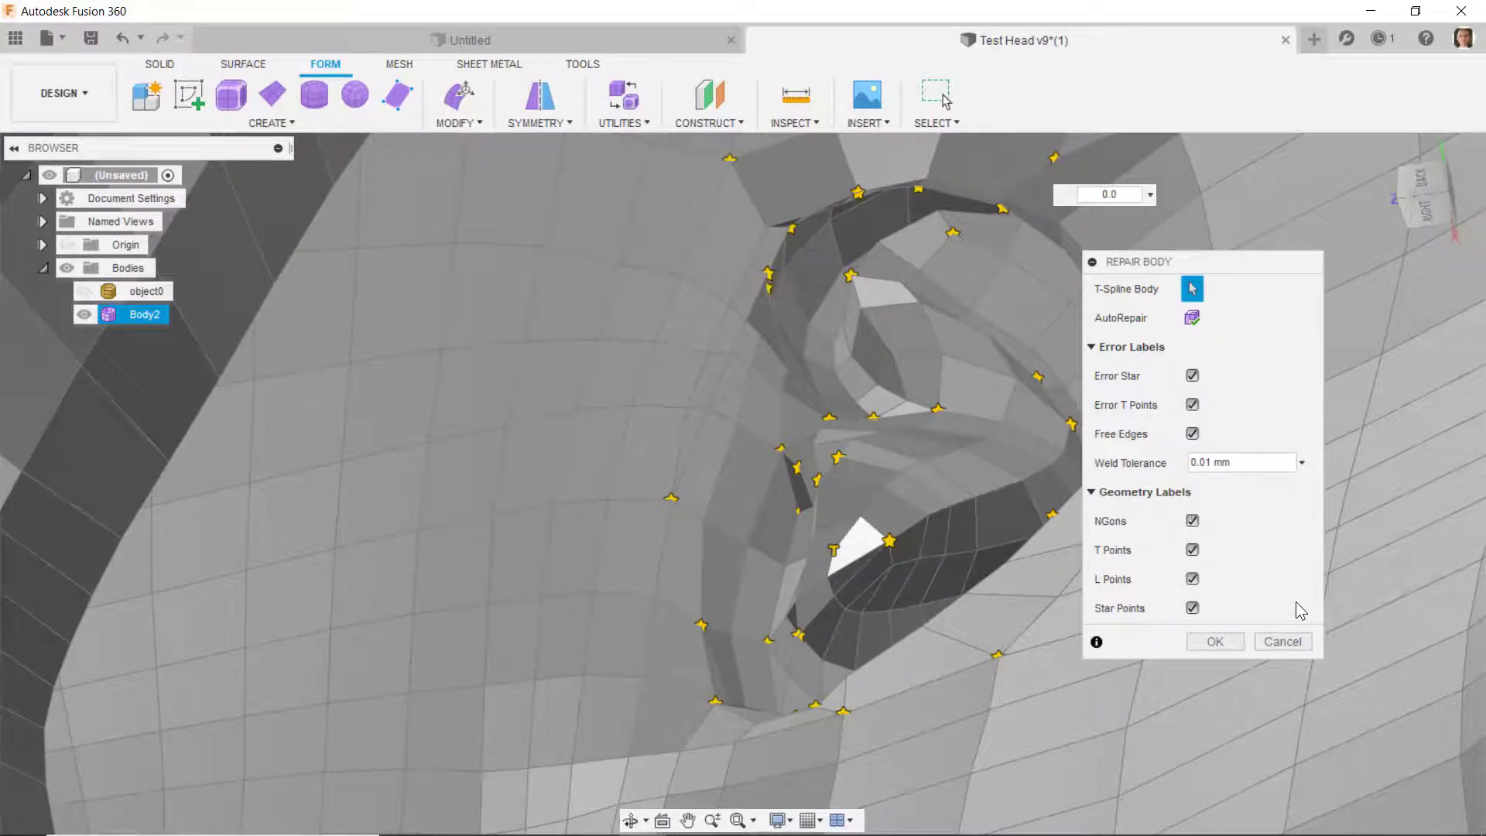
- Change the remaining red error star in the other ear into a T point and apply the body repair
{"action": "scroll", "coordinate": [850, 528], "scroll_direction": "down", "scroll_amount": 1}
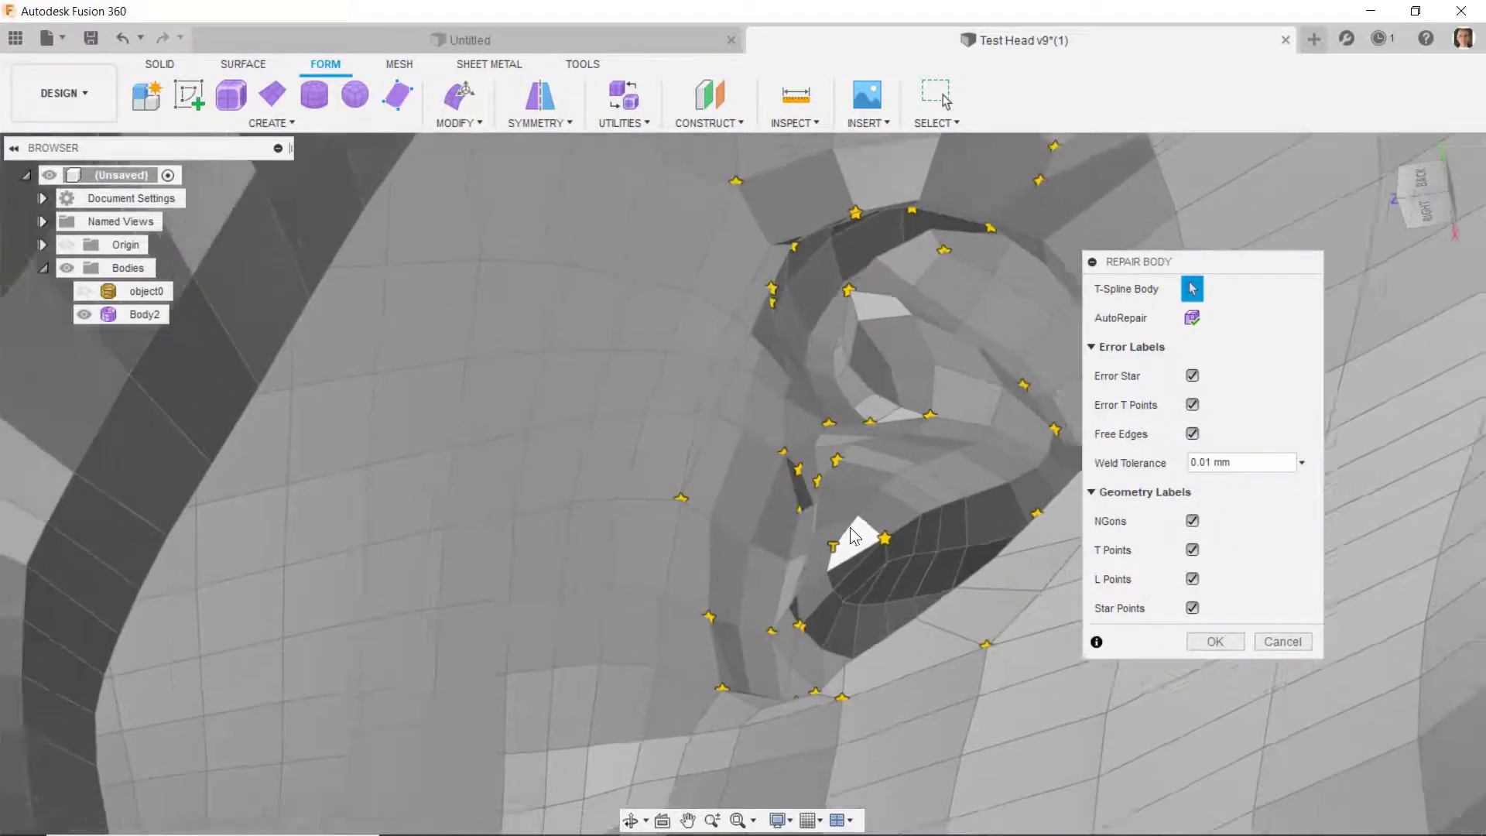
{"action": "scroll", "coordinate": [850, 527], "scroll_direction": "down", "scroll_amount": 8}
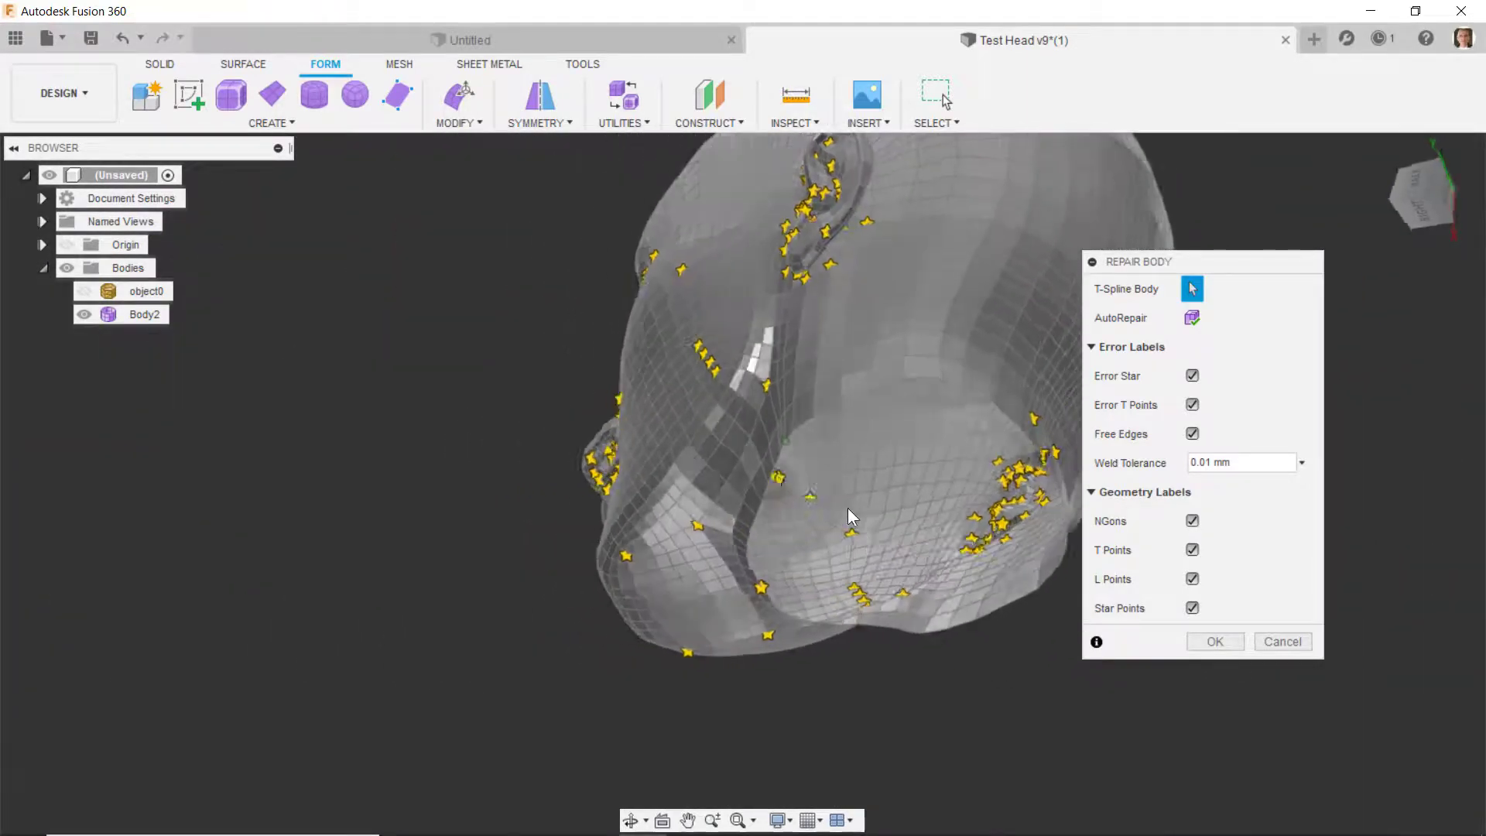
{"action": "middle_click_drag", "start_coordinate": [849, 511], "coordinate": [854, 281], "text": "shift"}
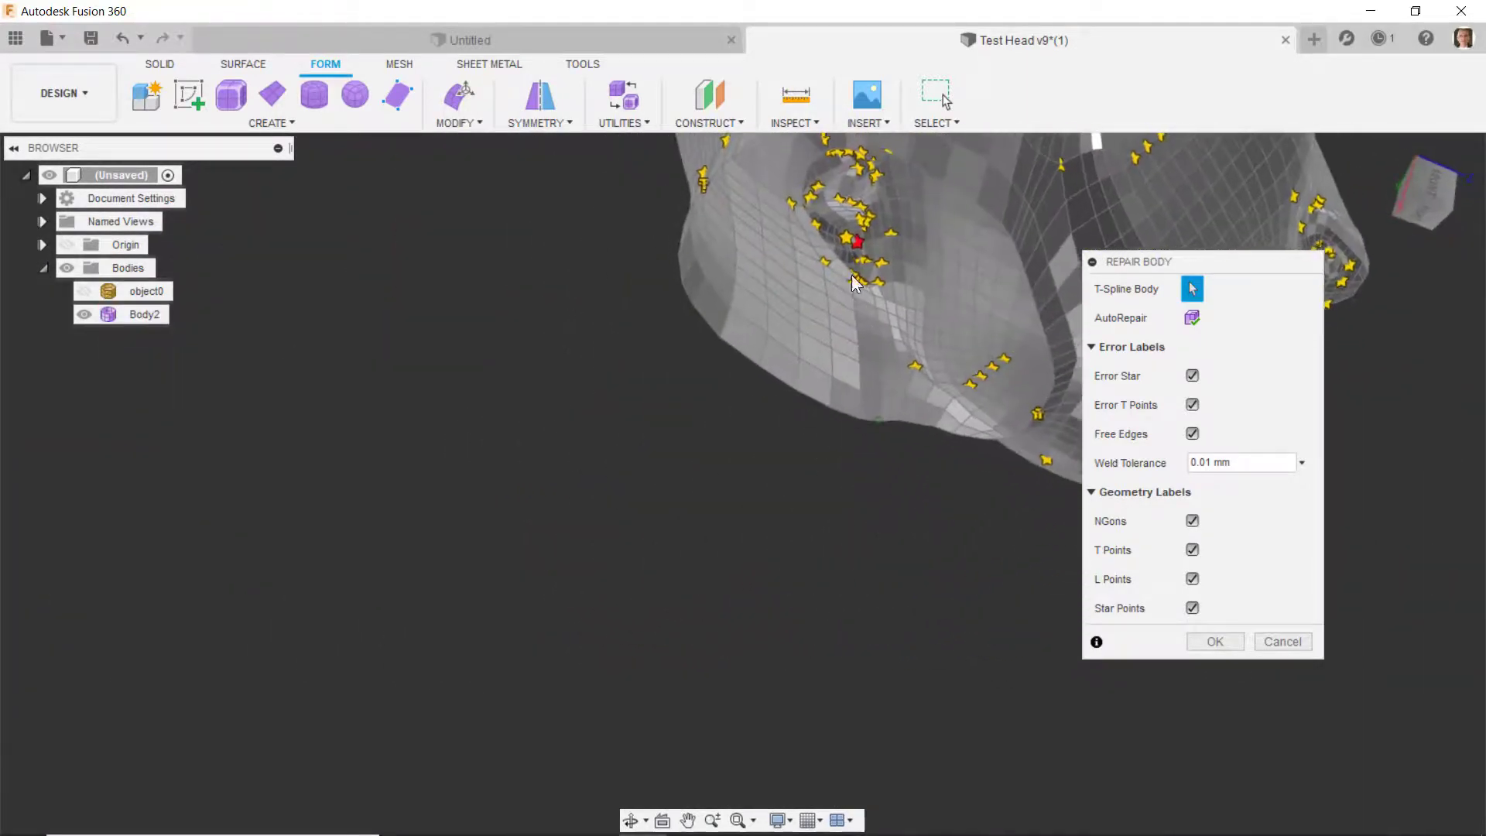
{"action": "scroll", "coordinate": [858, 229], "scroll_direction": "up", "scroll_amount": 6}
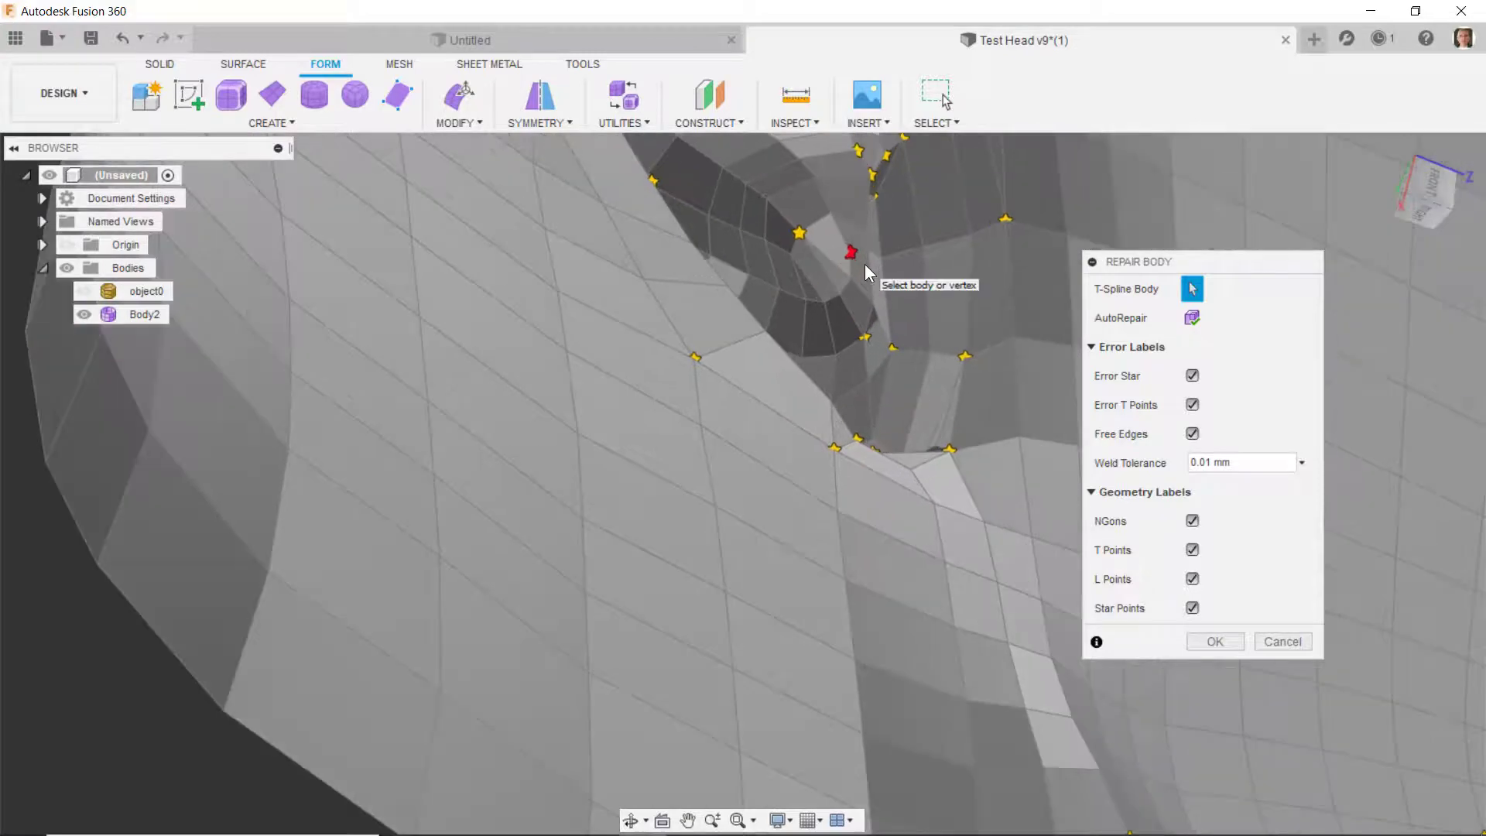
{"action": "left_click", "coordinate": [866, 263]}
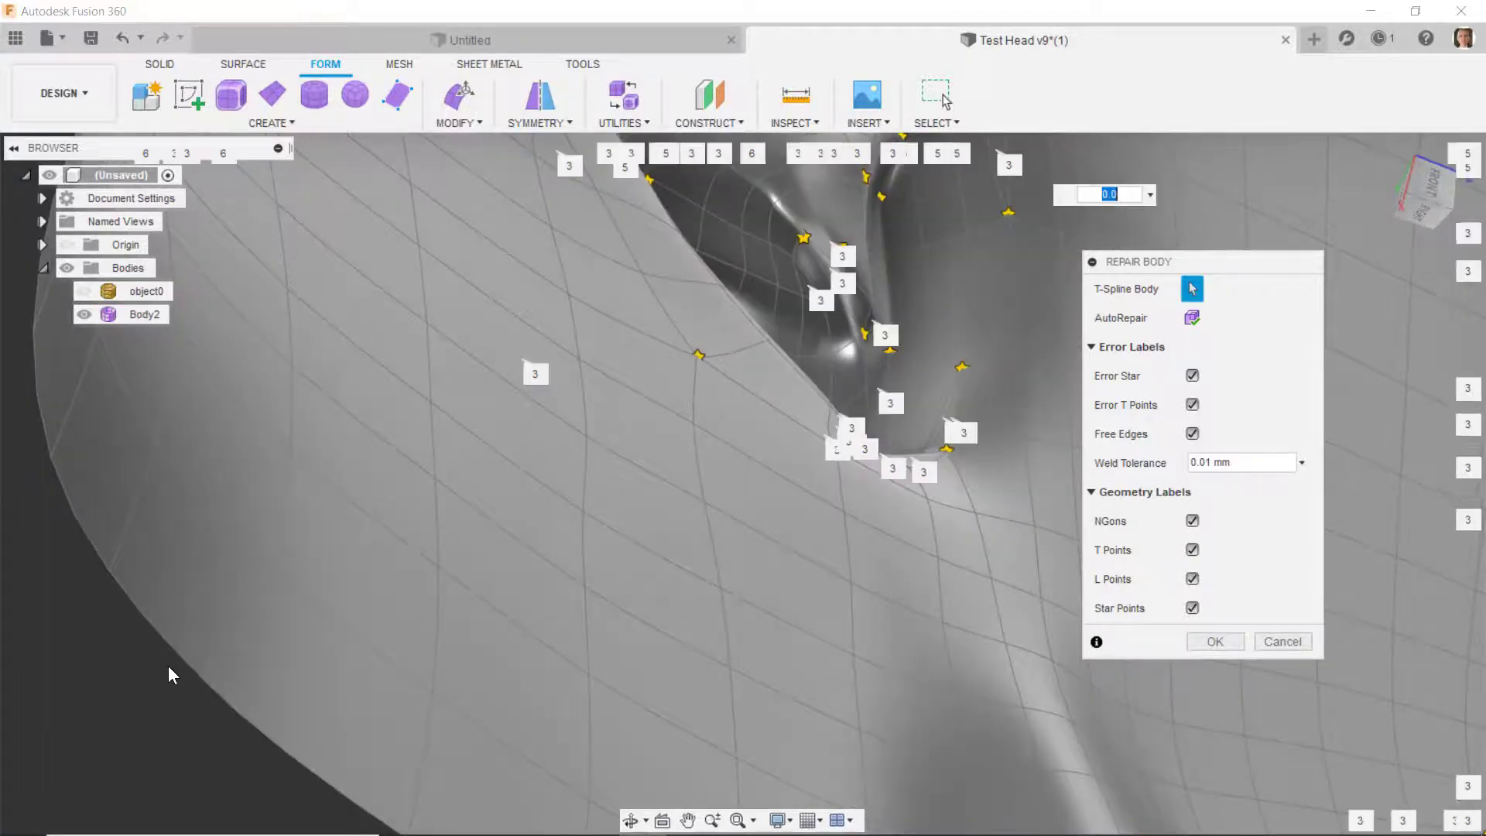
{"action": "scroll", "coordinate": [651, 627], "scroll_direction": "down", "scroll_amount": 10}
{"action": "scroll", "coordinate": [652, 627], "scroll_direction": "down", "scroll_amount": 5}
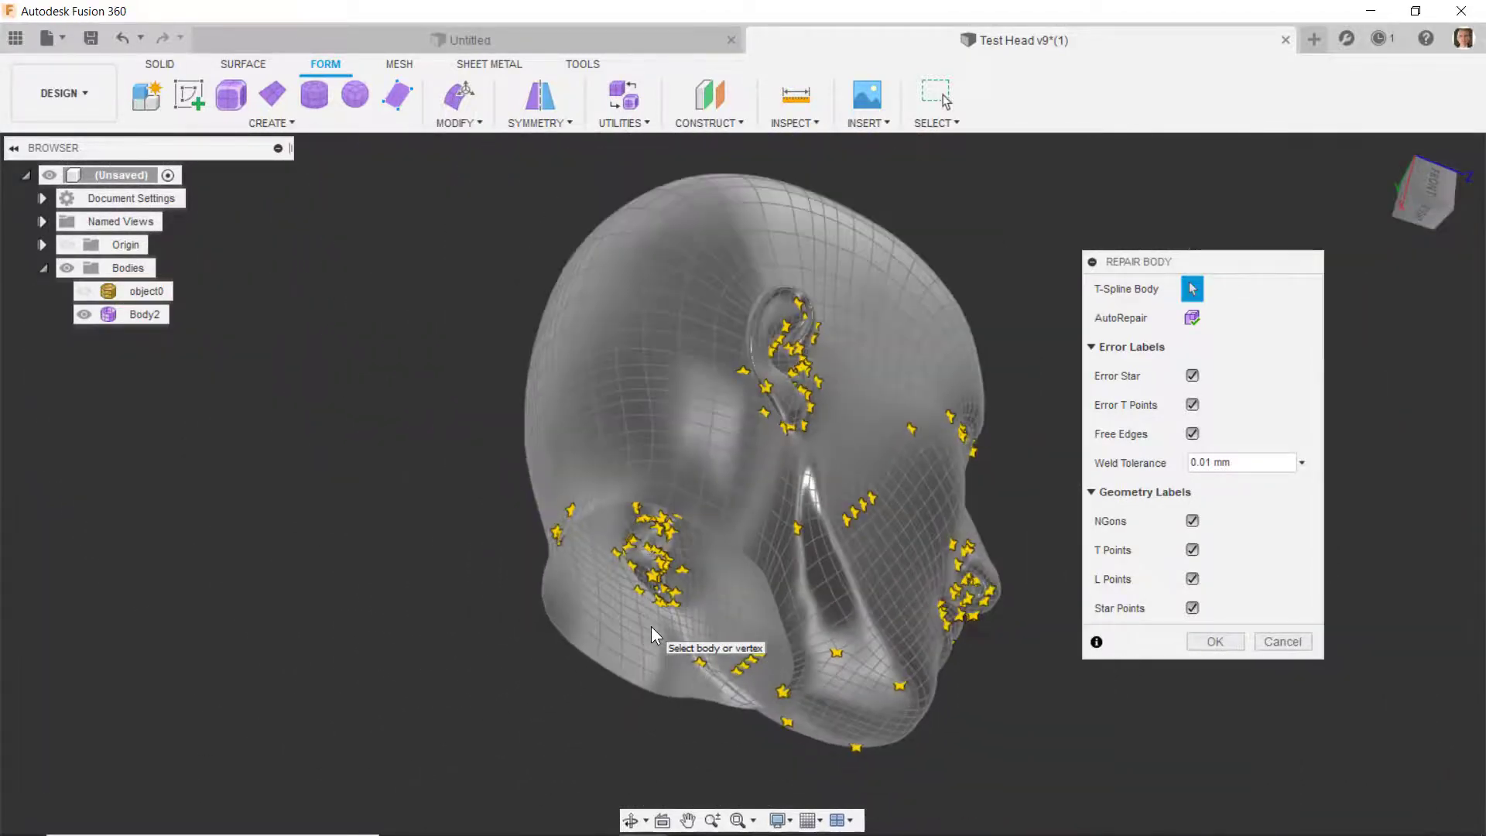
{"action": "middle_click_drag", "start_coordinate": [652, 627], "coordinate": [604, 770], "text": "shift"}
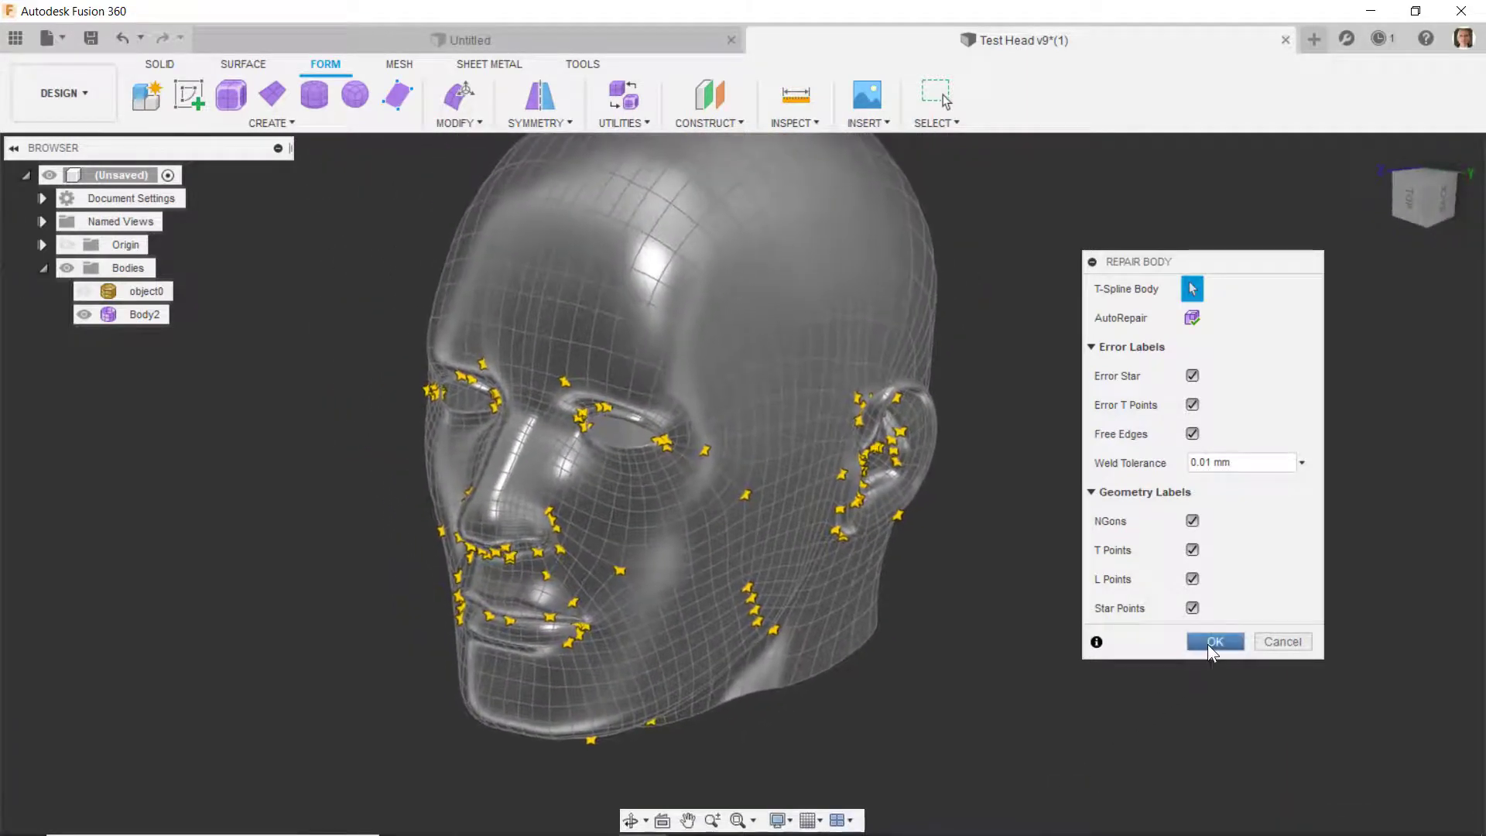
{"action": "left_click", "coordinate": [1209, 643]}
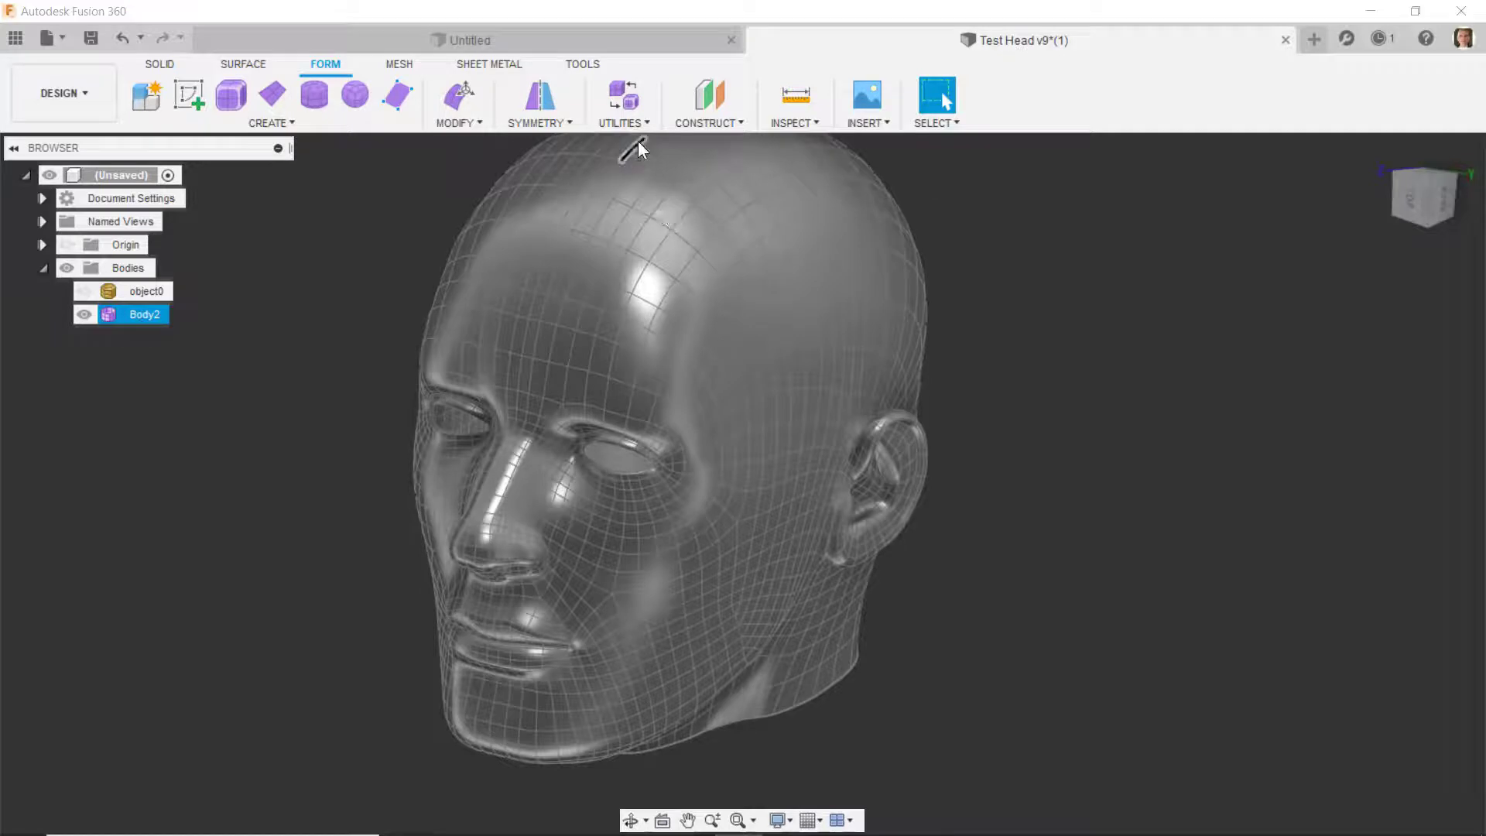
- Convert the repaired T-Spline head into a new body with the T-Splines to BRep type
{"action": "left_click", "coordinate": [643, 119]}
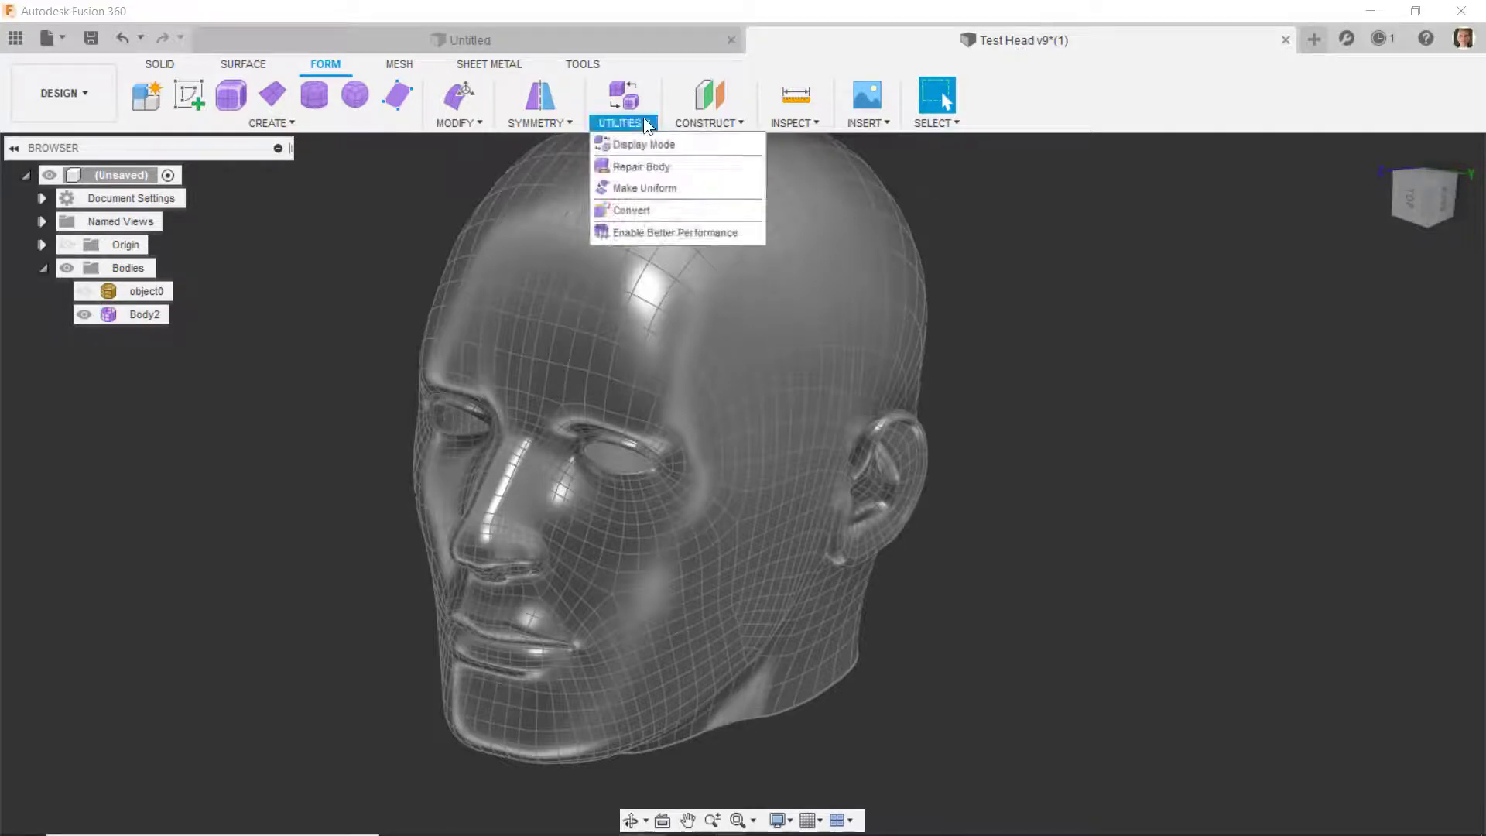
{"action": "left_click", "coordinate": [641, 210]}
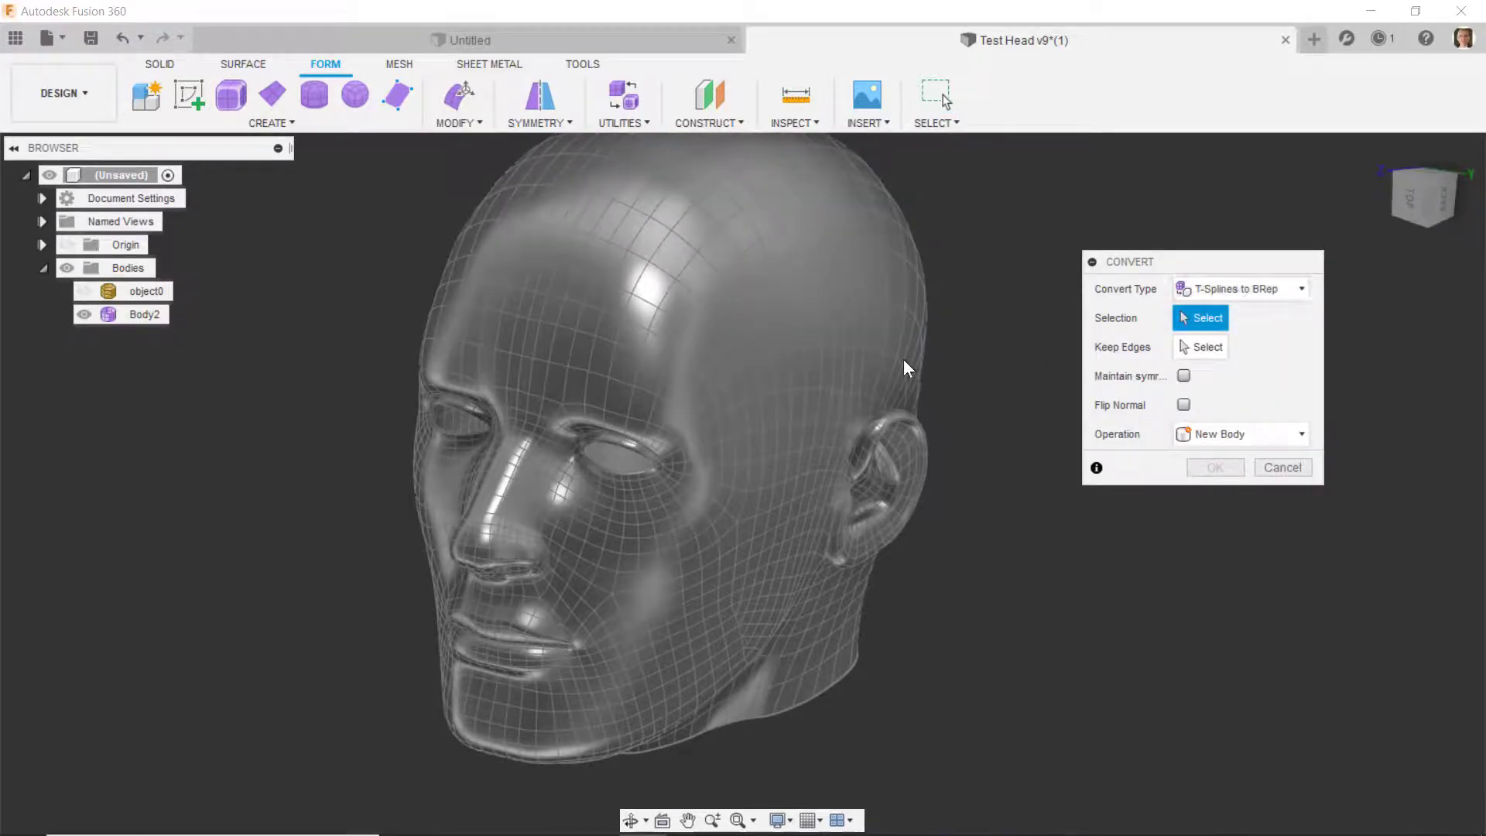
{"action": "left_click", "coordinate": [848, 360]}
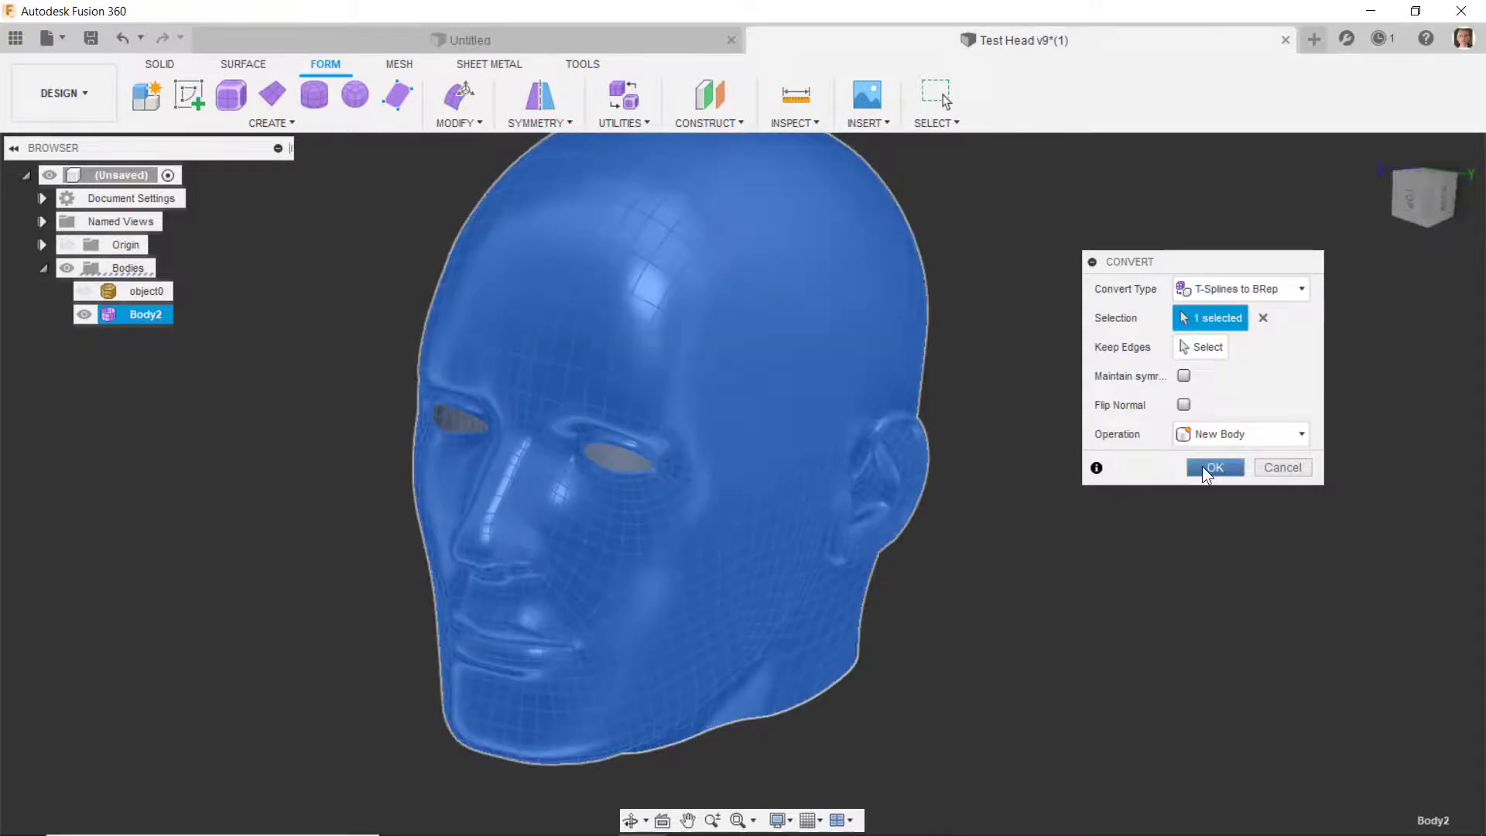
{"action": "left_click", "coordinate": [1204, 471]}
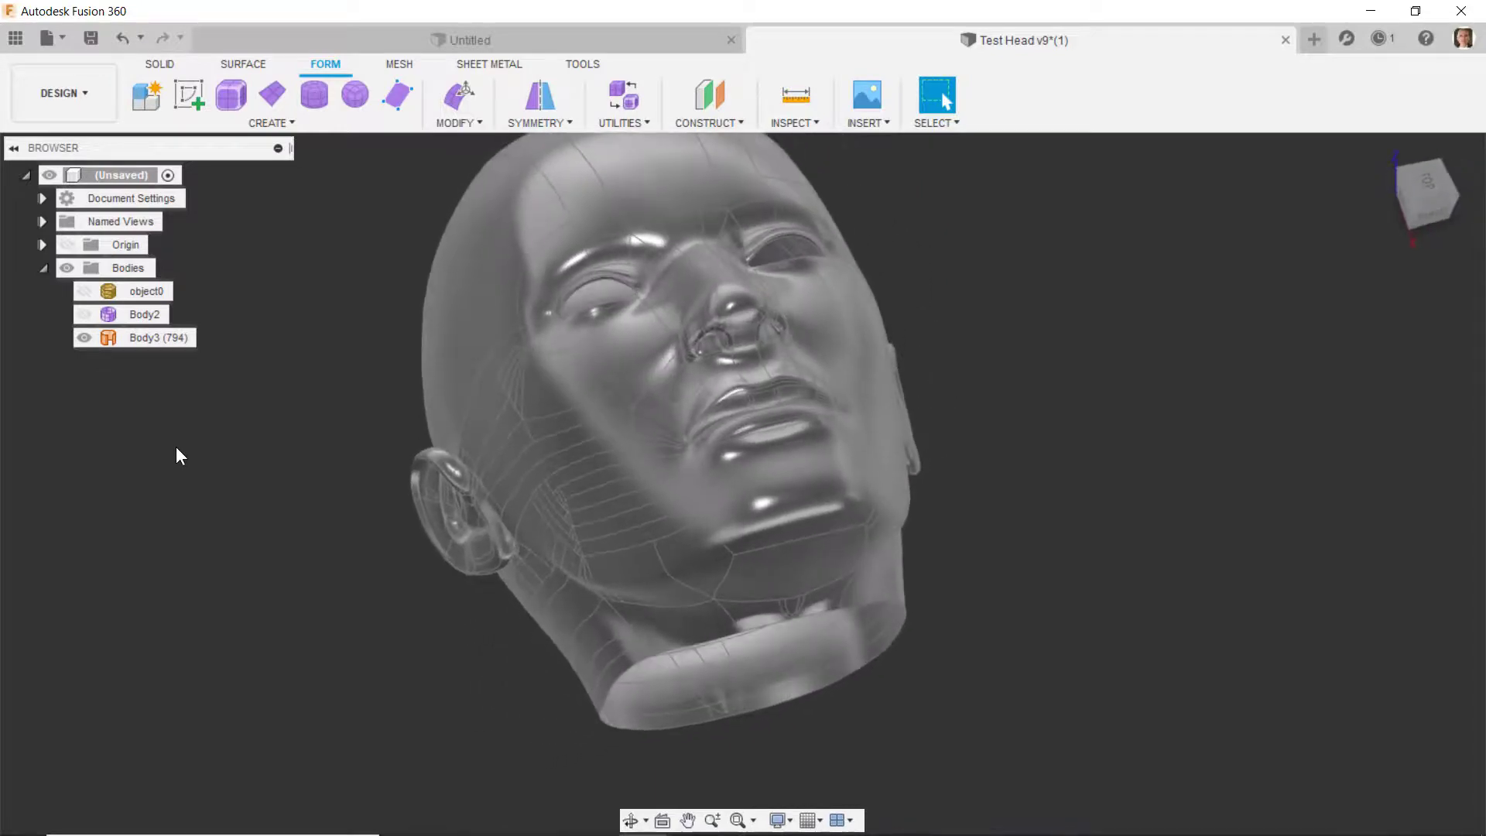
{"action": "left_click", "coordinate": [151, 338]}
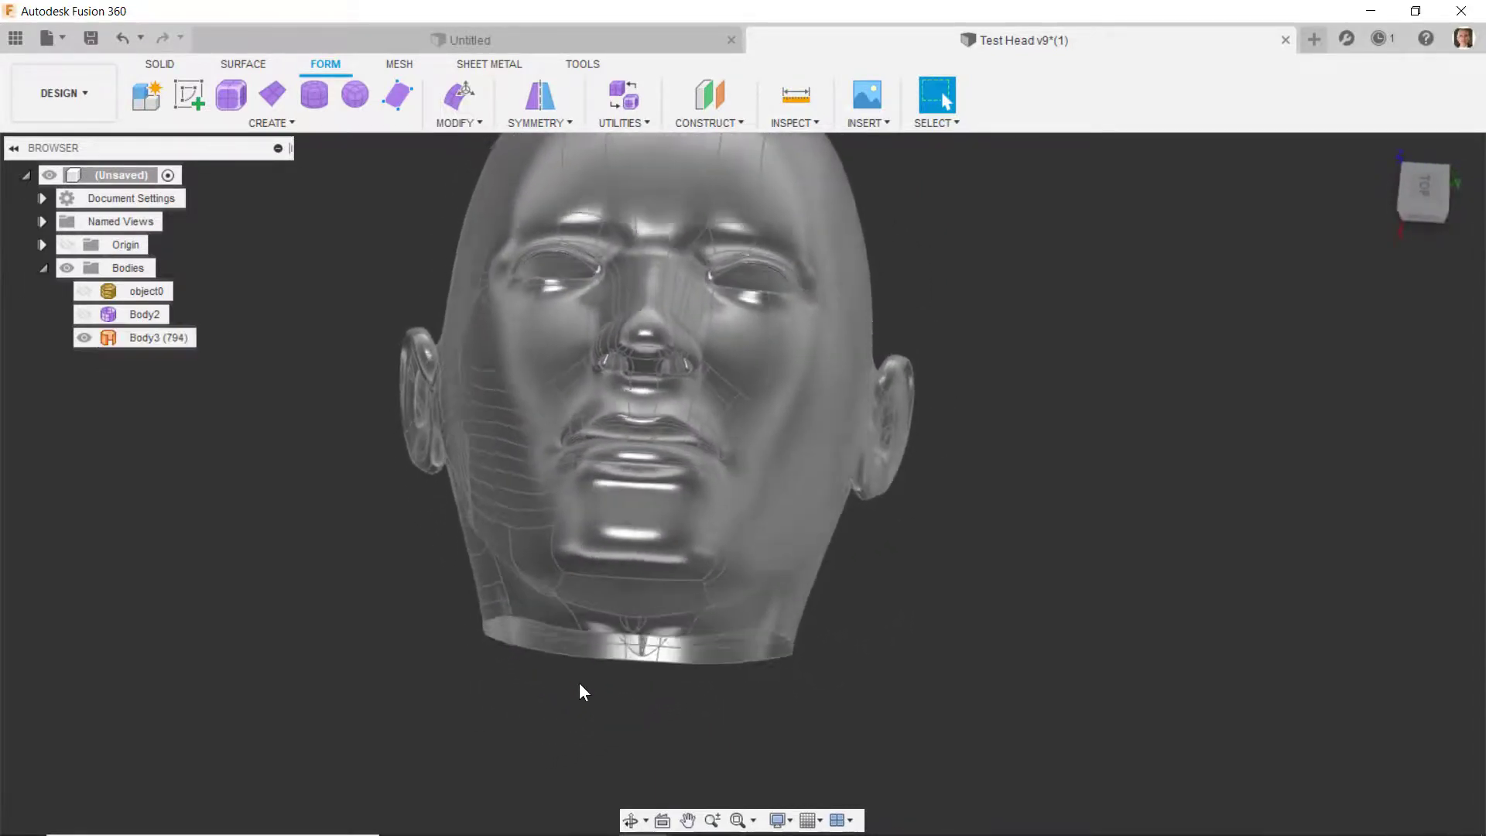
- Close the open bottom of the neck with a surface Patch on its chained boundary edges, as a new body
{"action": "left_click", "coordinate": [243, 63]}
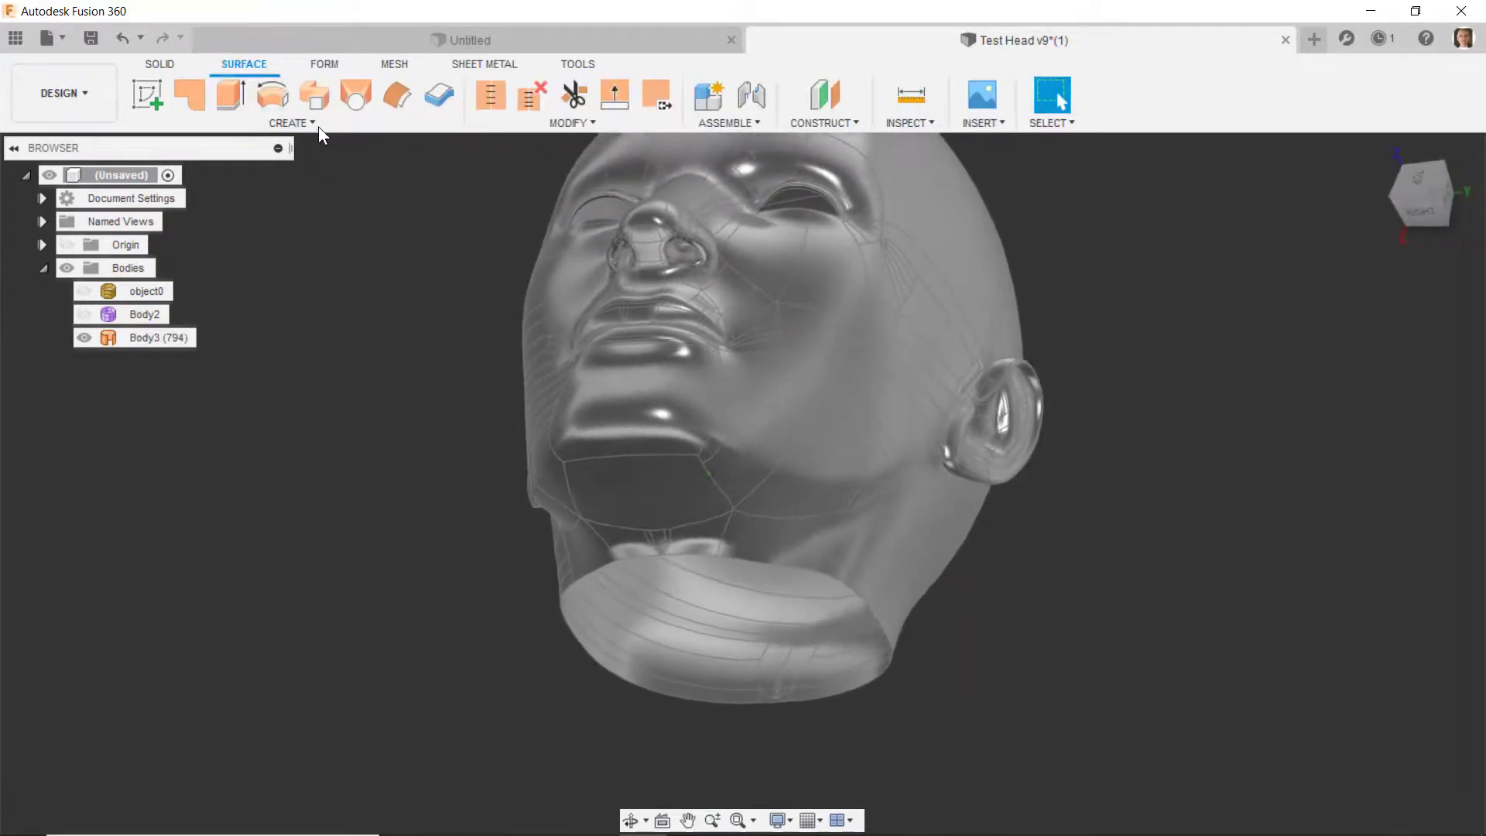
{"action": "left_click", "coordinate": [187, 89]}
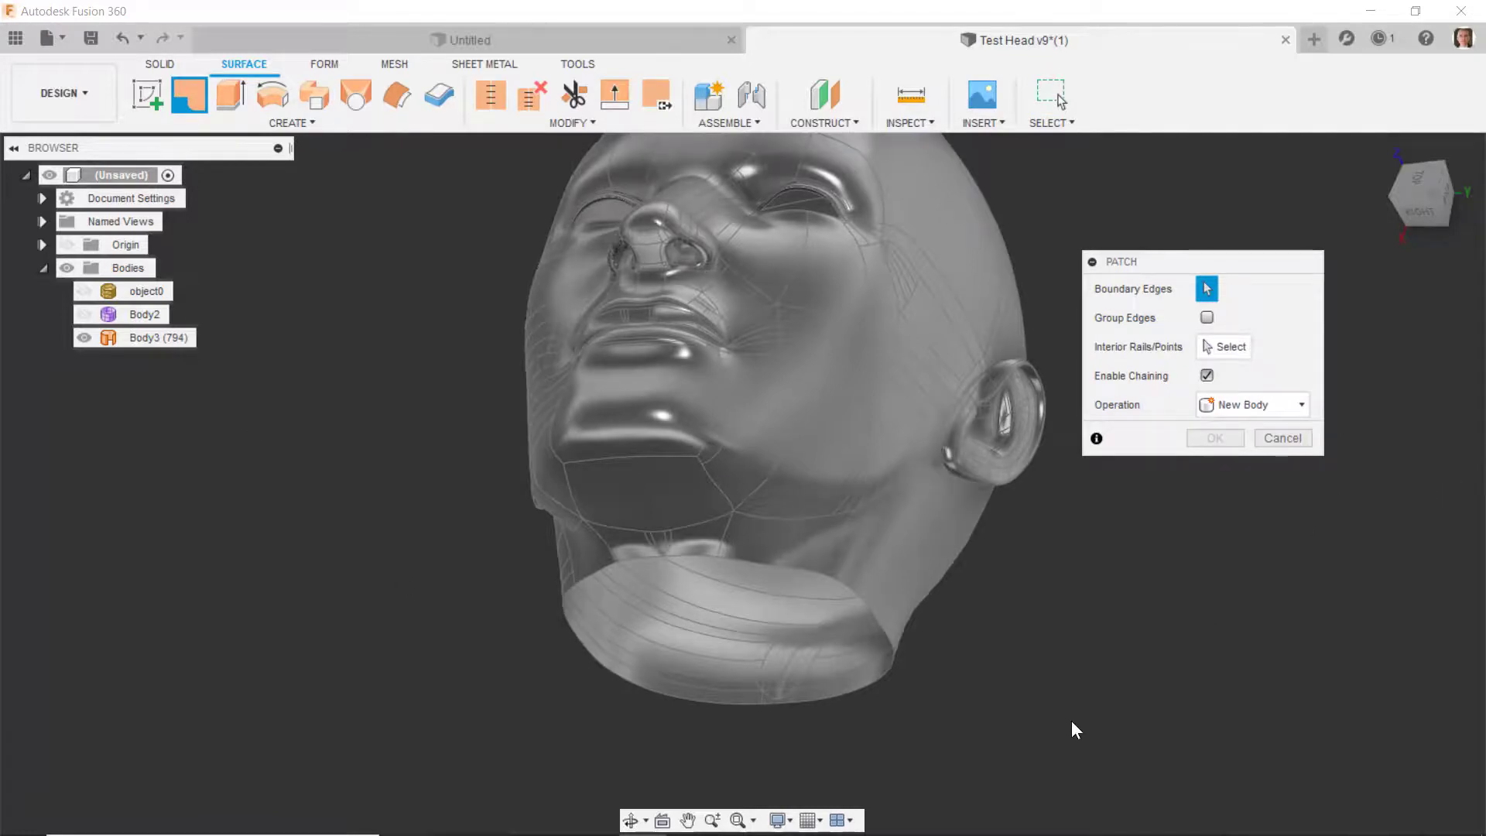
{"action": "left_click", "coordinate": [845, 698]}
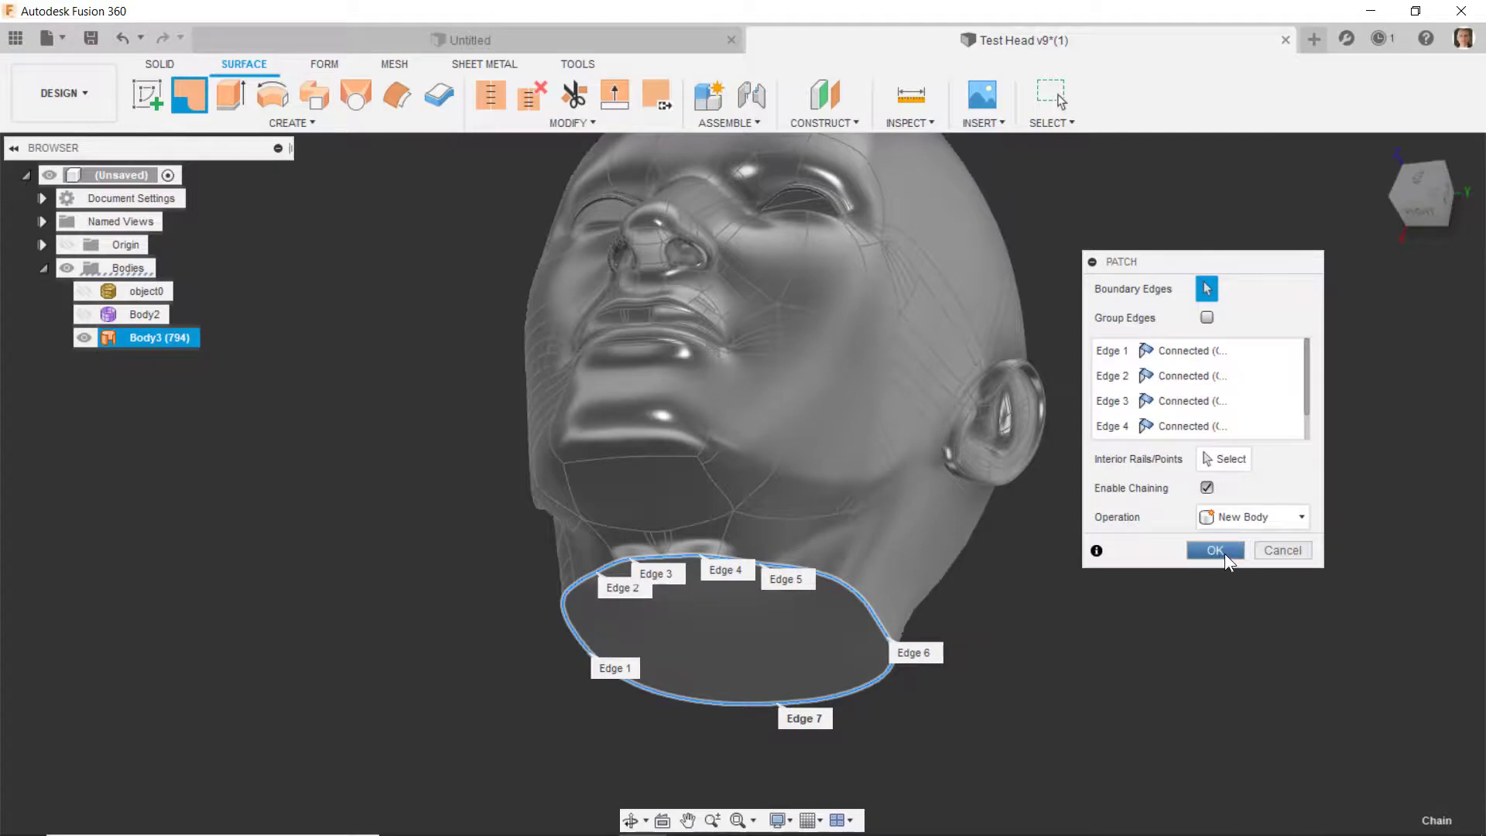
{"action": "left_click", "coordinate": [1215, 550]}
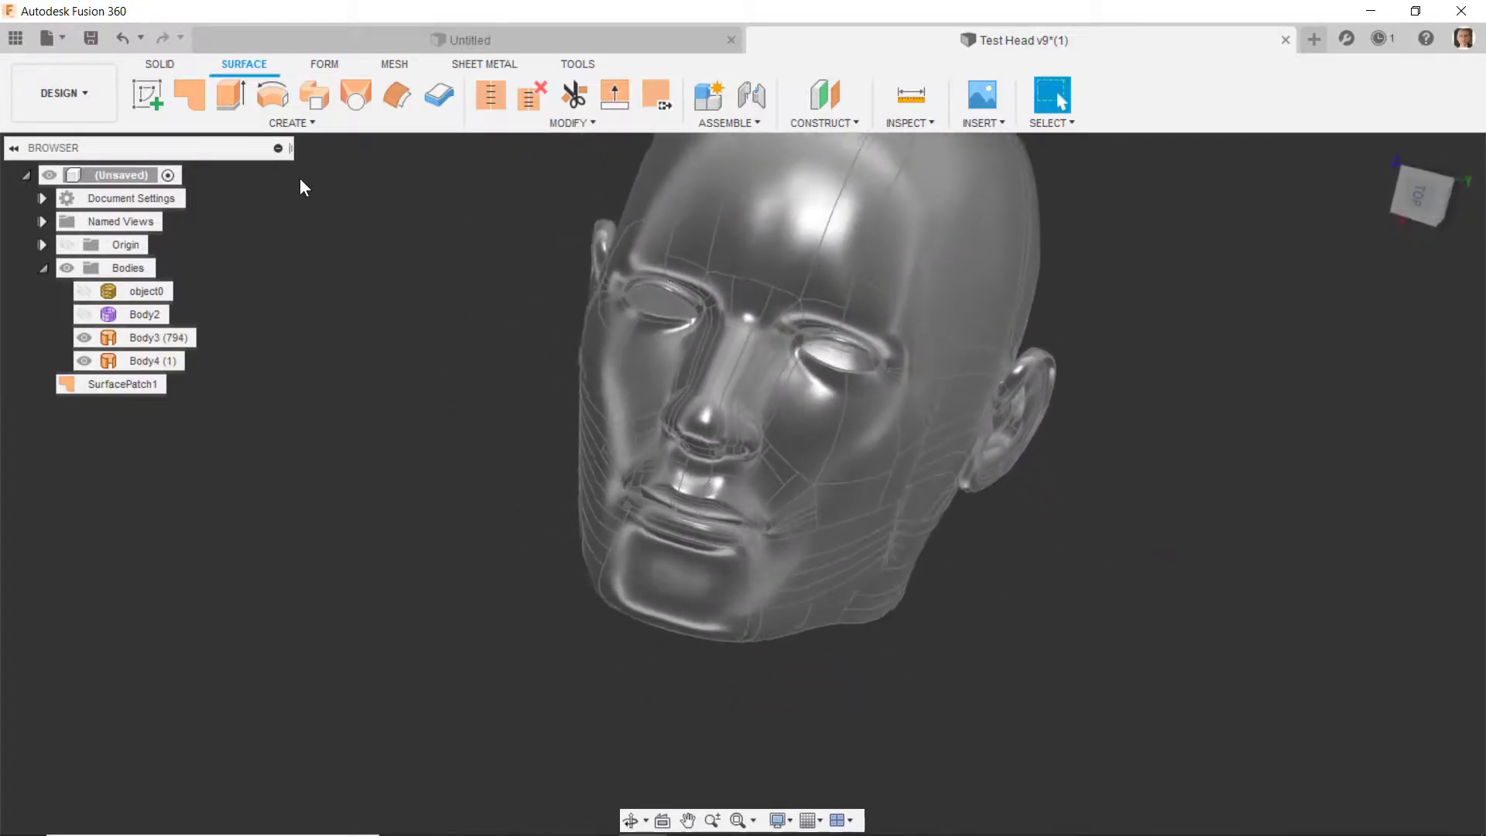
- Patch the opening of the head's right eye along its chained boundary edges as a new body
{"action": "left_click", "coordinate": [195, 92]}
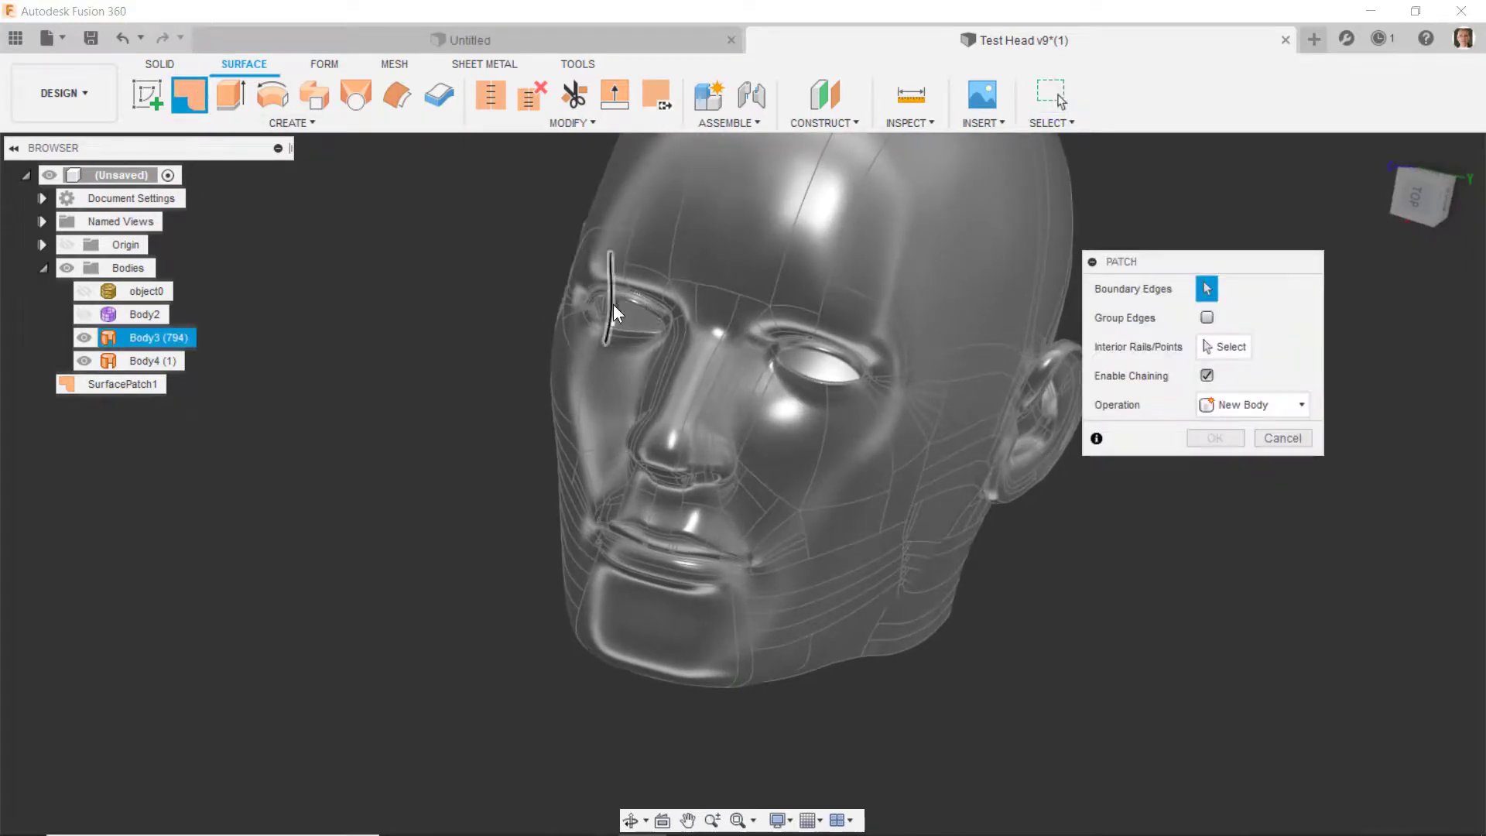
{"action": "scroll", "coordinate": [624, 304], "scroll_direction": "up", "scroll_amount": 1}
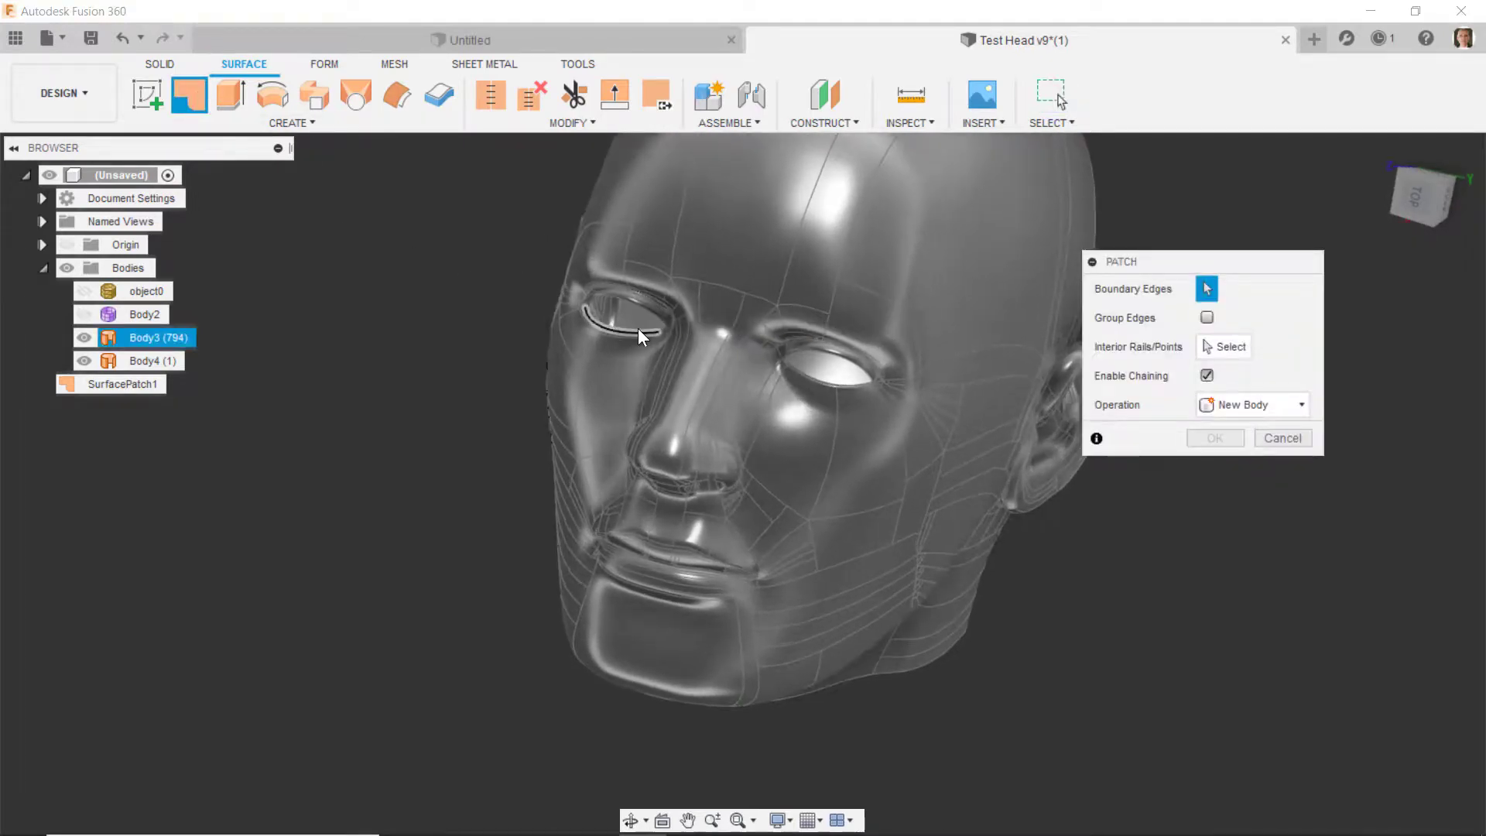
{"action": "scroll", "coordinate": [650, 332], "scroll_direction": "up", "scroll_amount": 4}
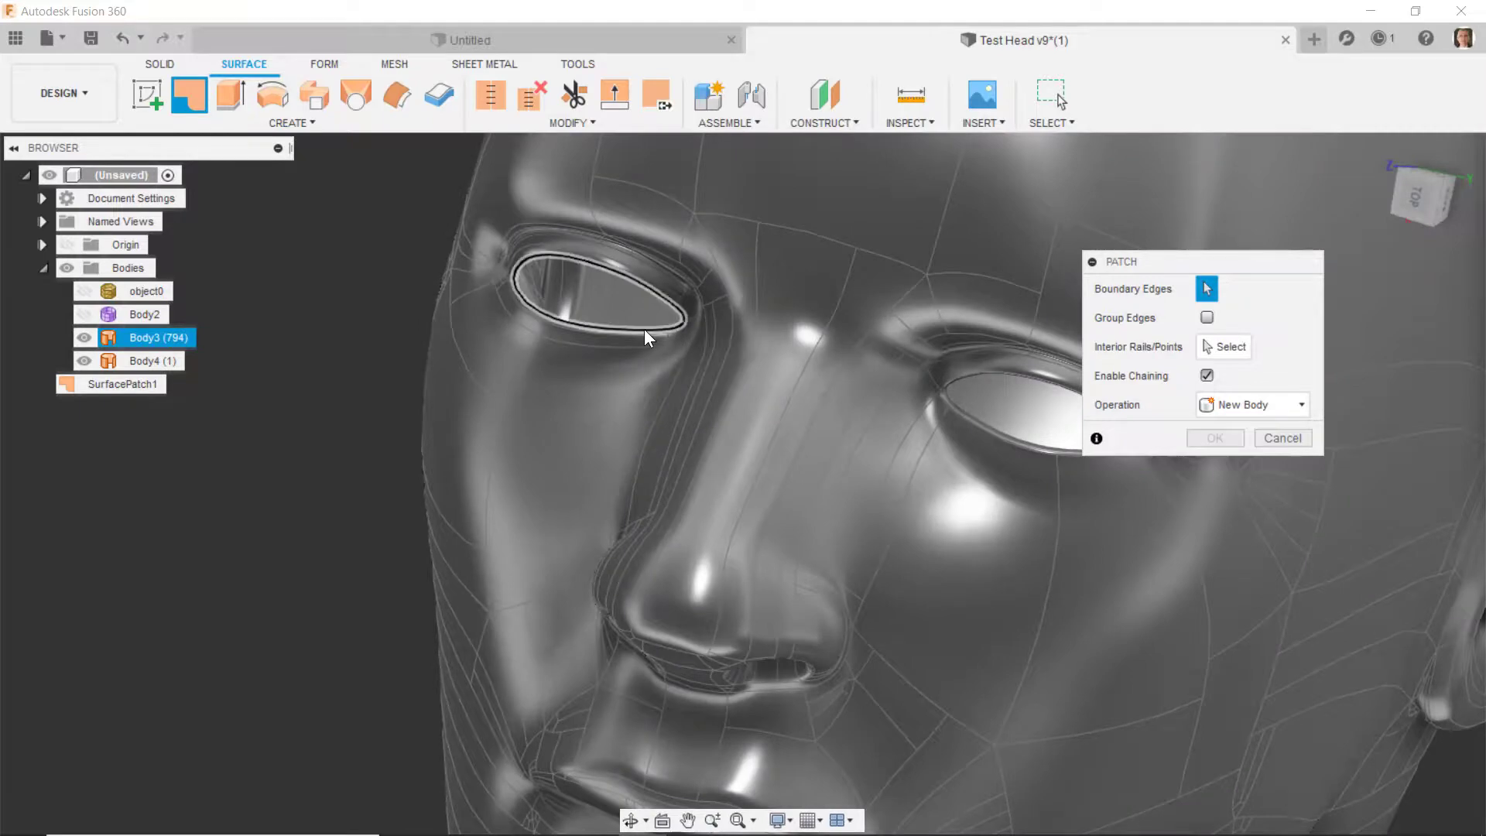
{"action": "left_click", "coordinate": [646, 332]}
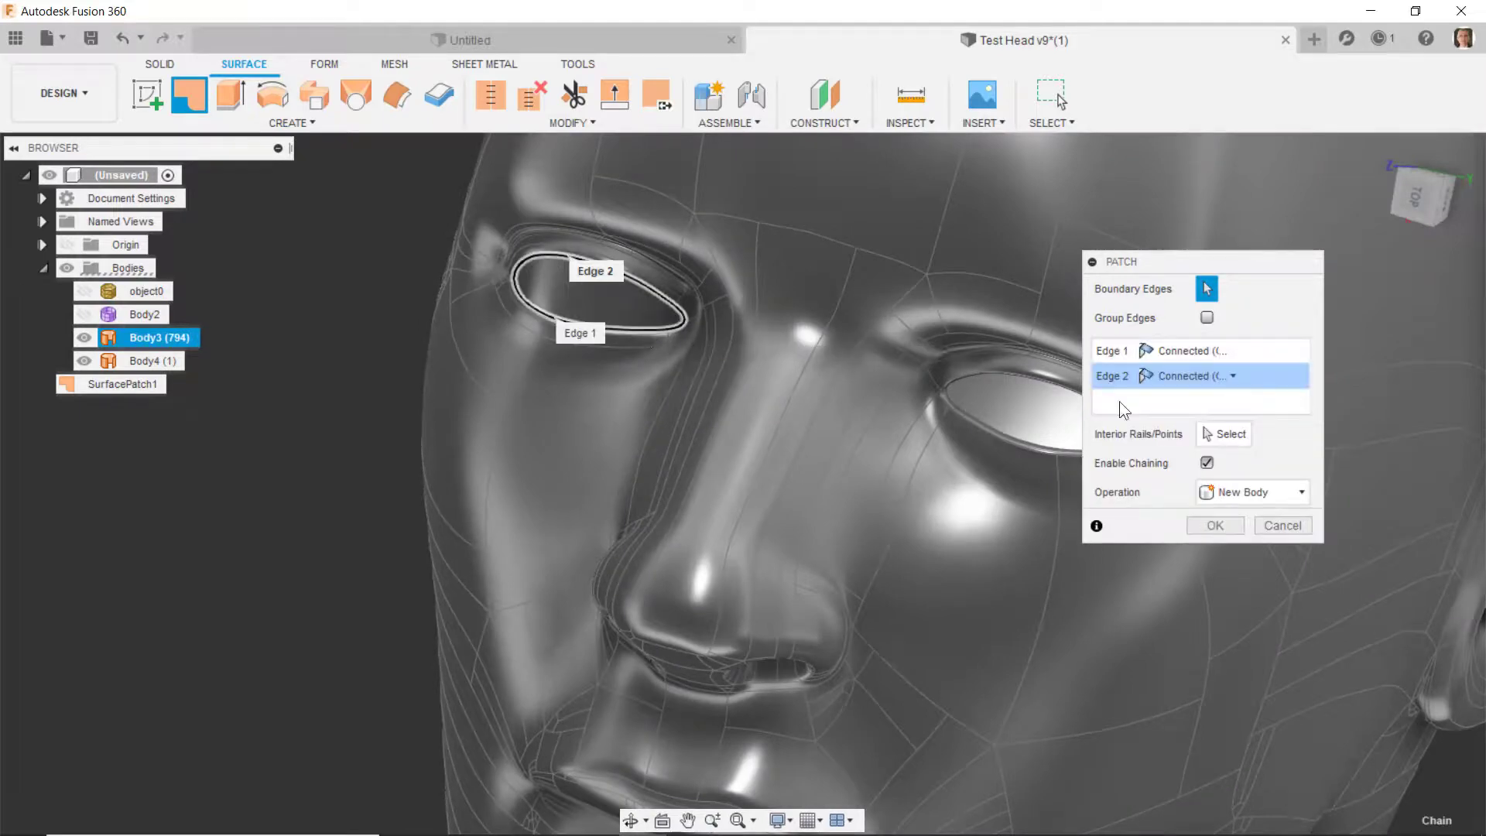
{"action": "left_click", "coordinate": [1213, 526]}
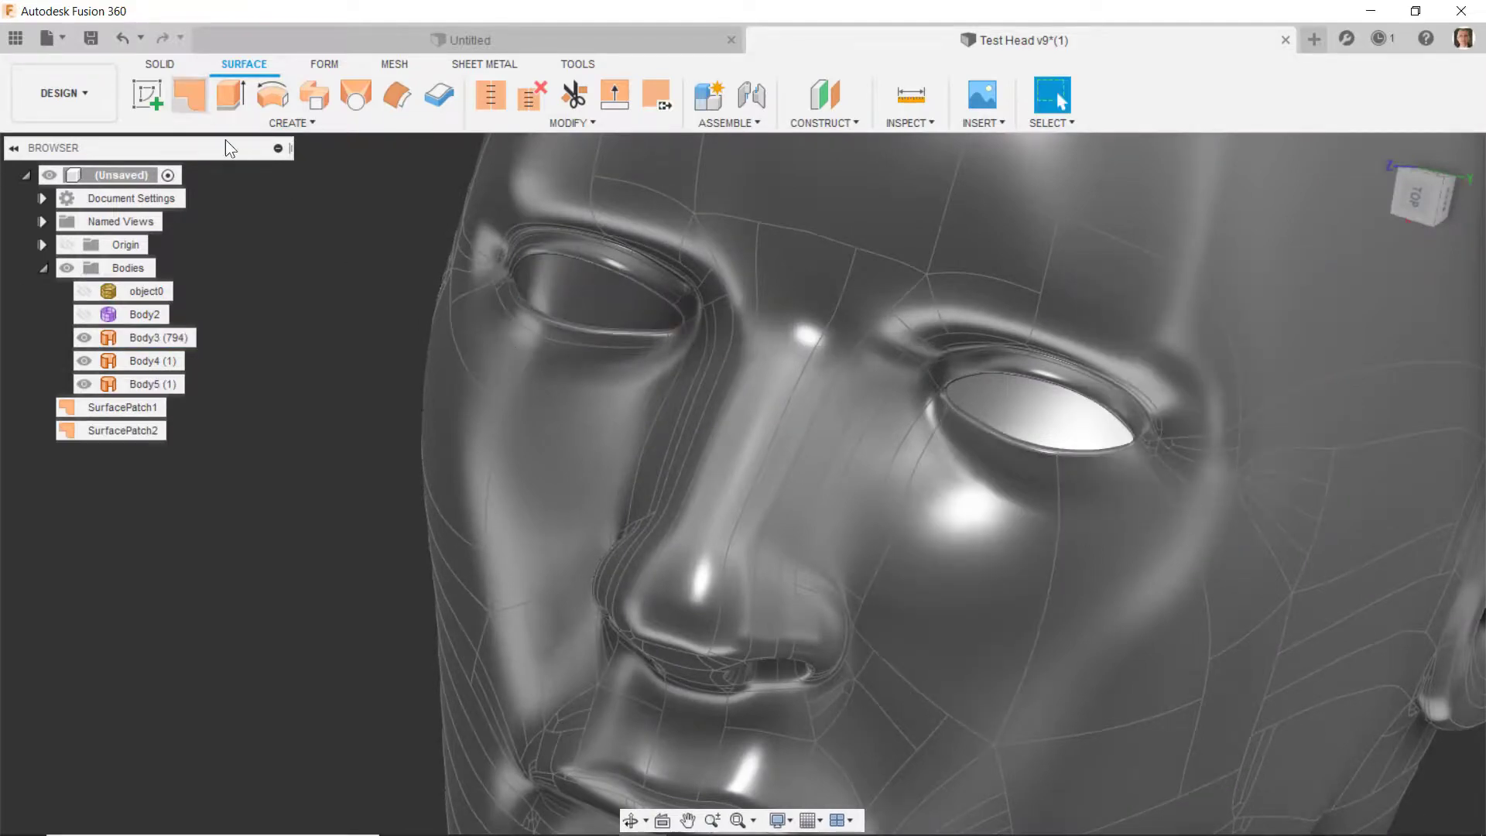
- Patch the opening of the head's left eye along its chained boundary edges as a new body
{"action": "left_click", "coordinate": [189, 94]}
{"action": "left_click", "coordinate": [976, 381]}
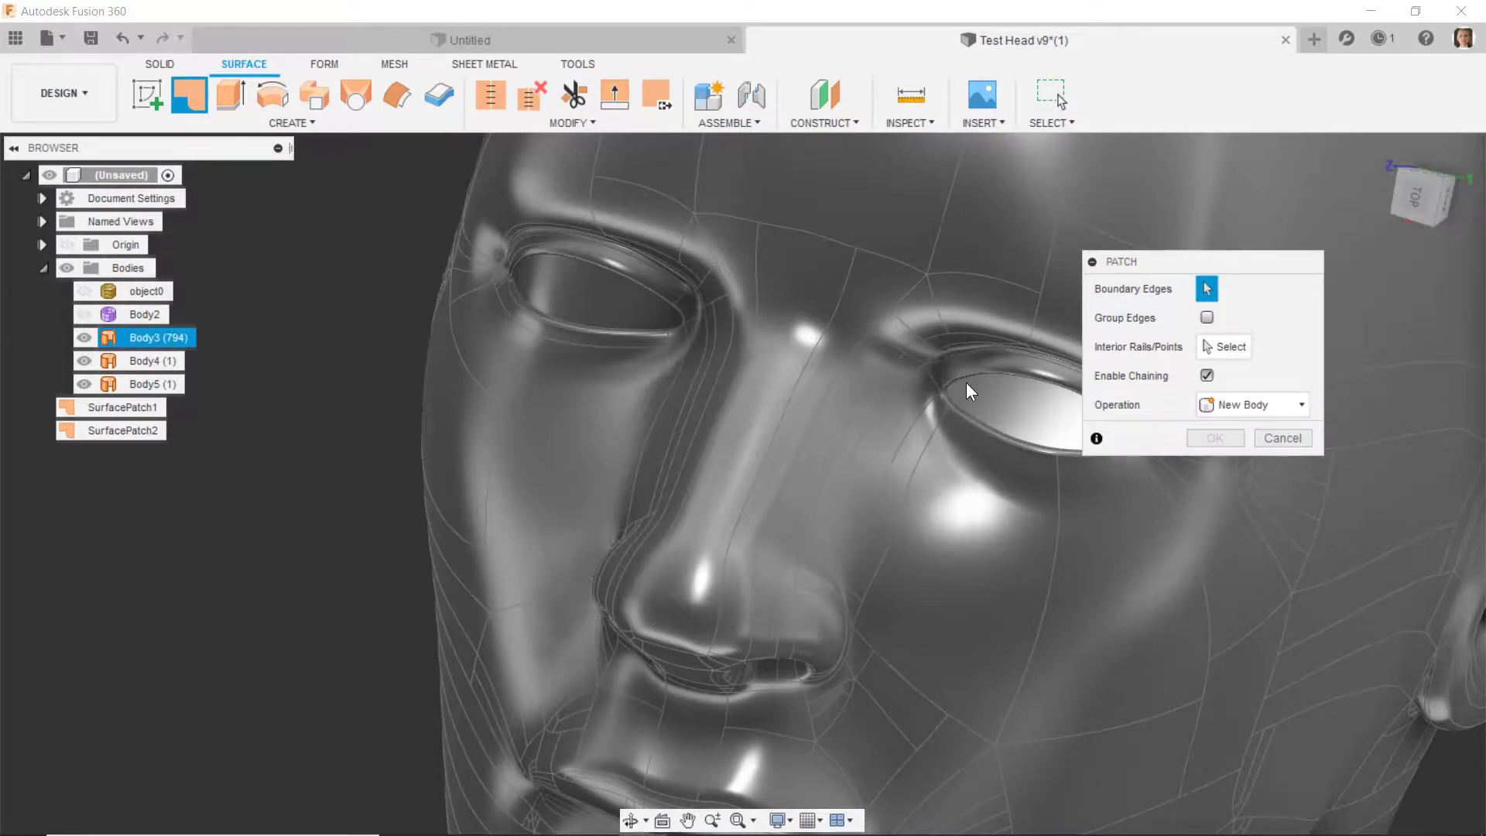
{"action": "left_click", "coordinate": [966, 382]}
{"action": "left_click", "coordinate": [1223, 523]}
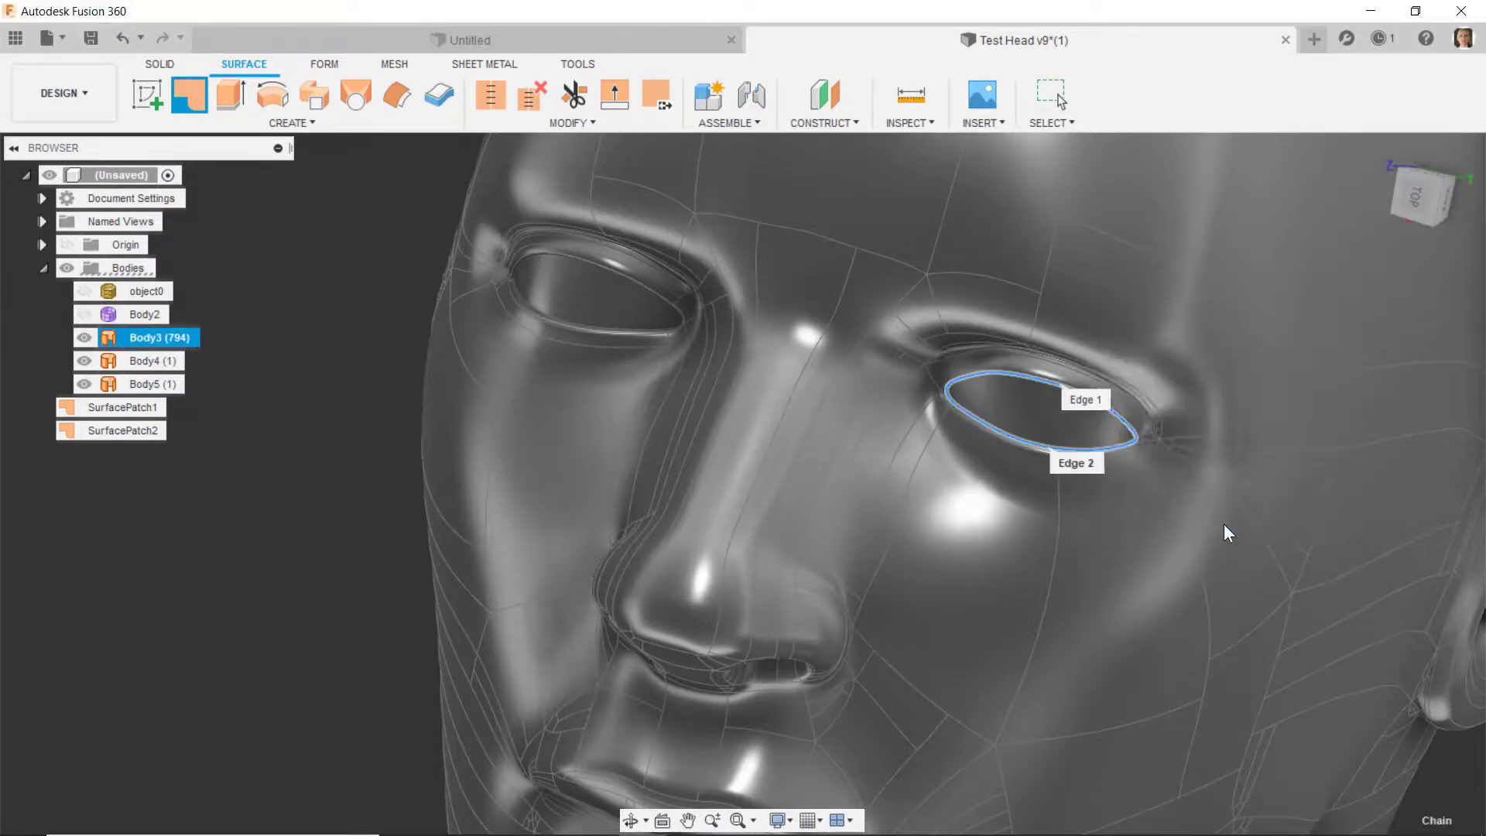
- Stitch the head surface and its three patch bodies into one new body with a 0.10 mm tolerance
{"action": "scroll", "coordinate": [412, 420], "scroll_direction": "down", "scroll_amount": 5}
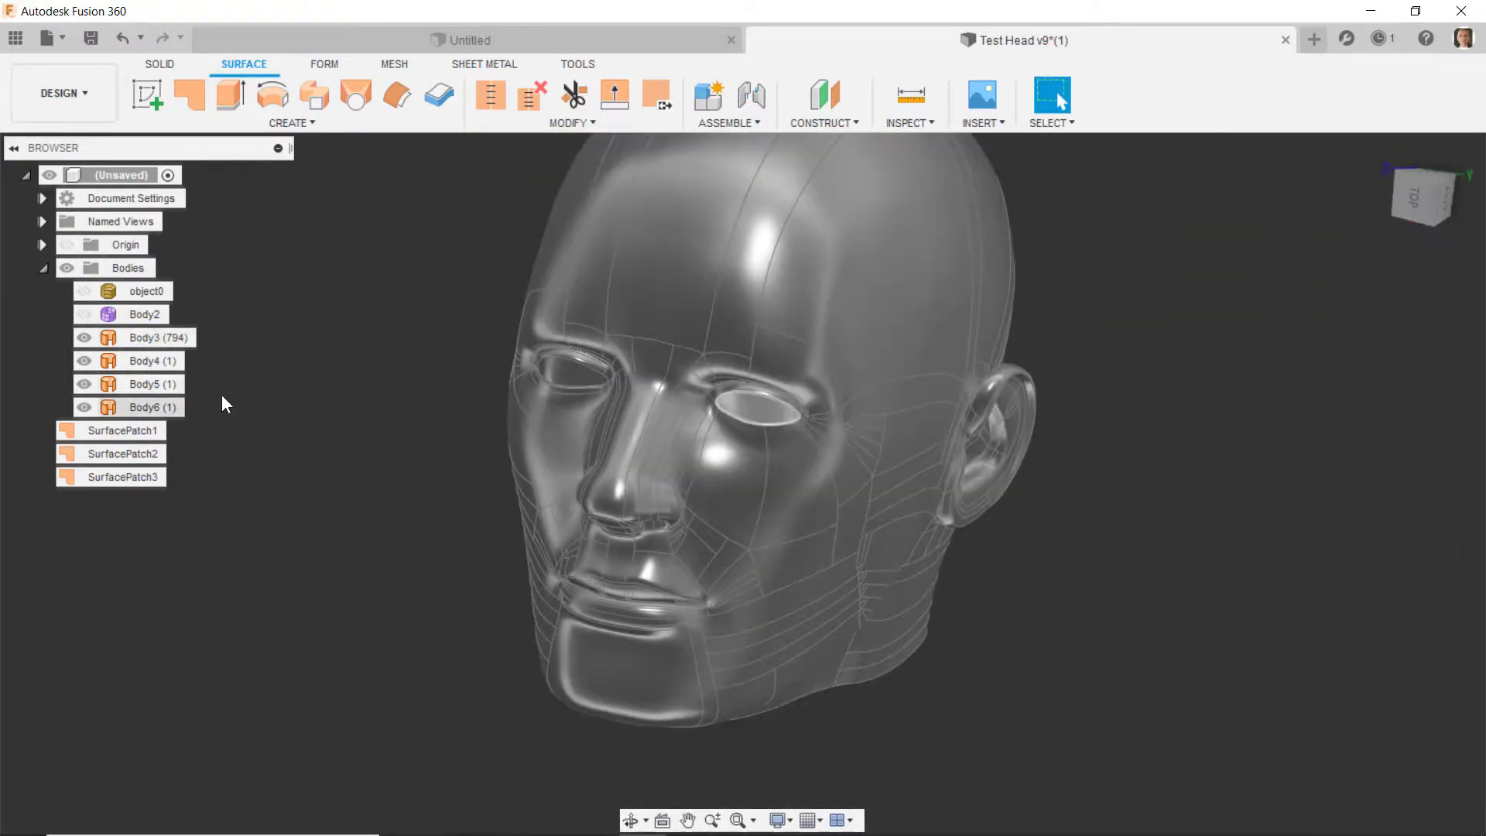
{"action": "left_click", "coordinate": [494, 100]}
{"action": "left_click", "coordinate": [136, 338]}
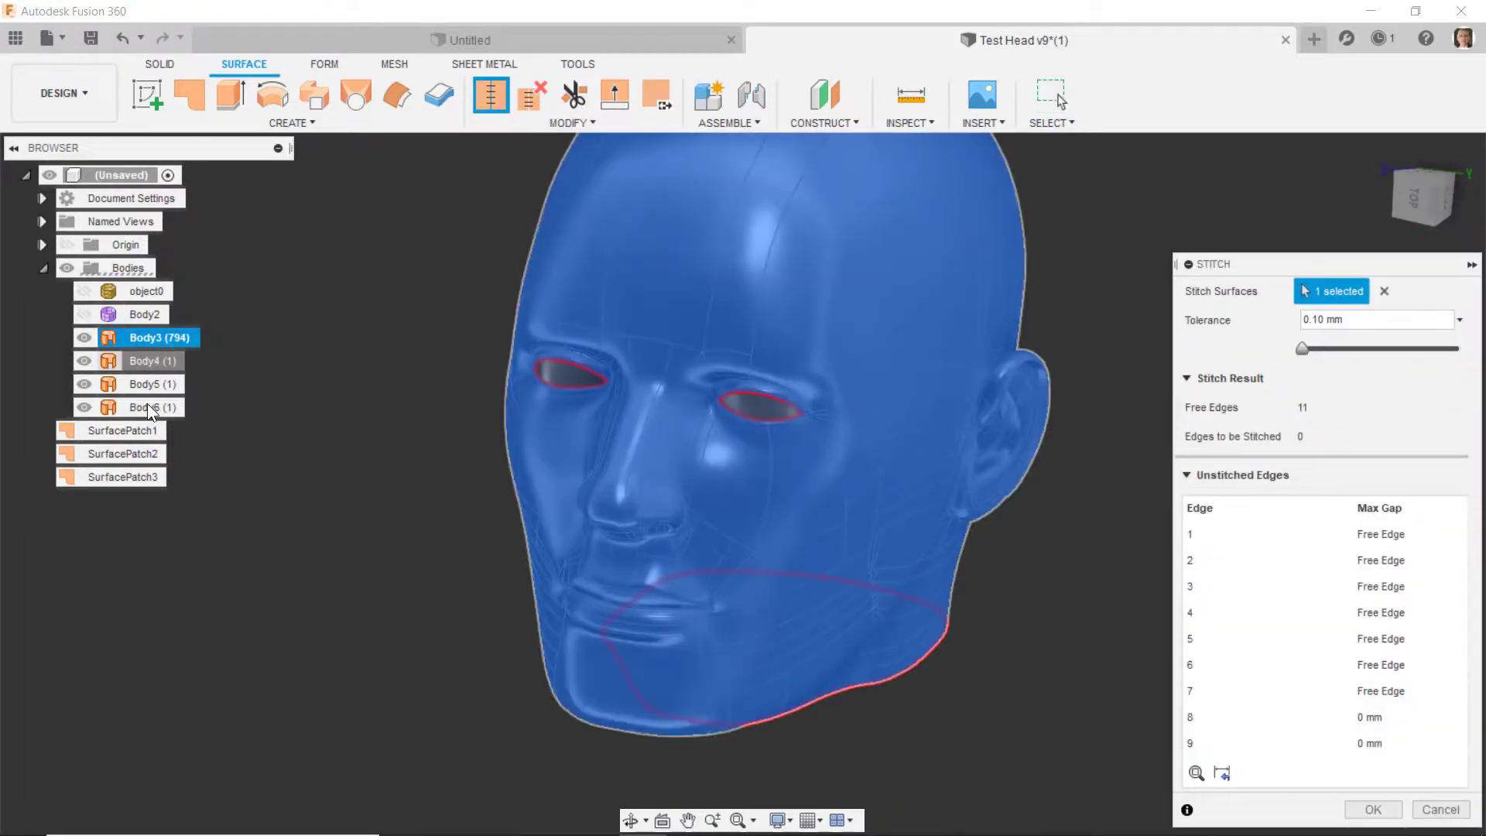
{"action": "left_click", "coordinate": [140, 384]}
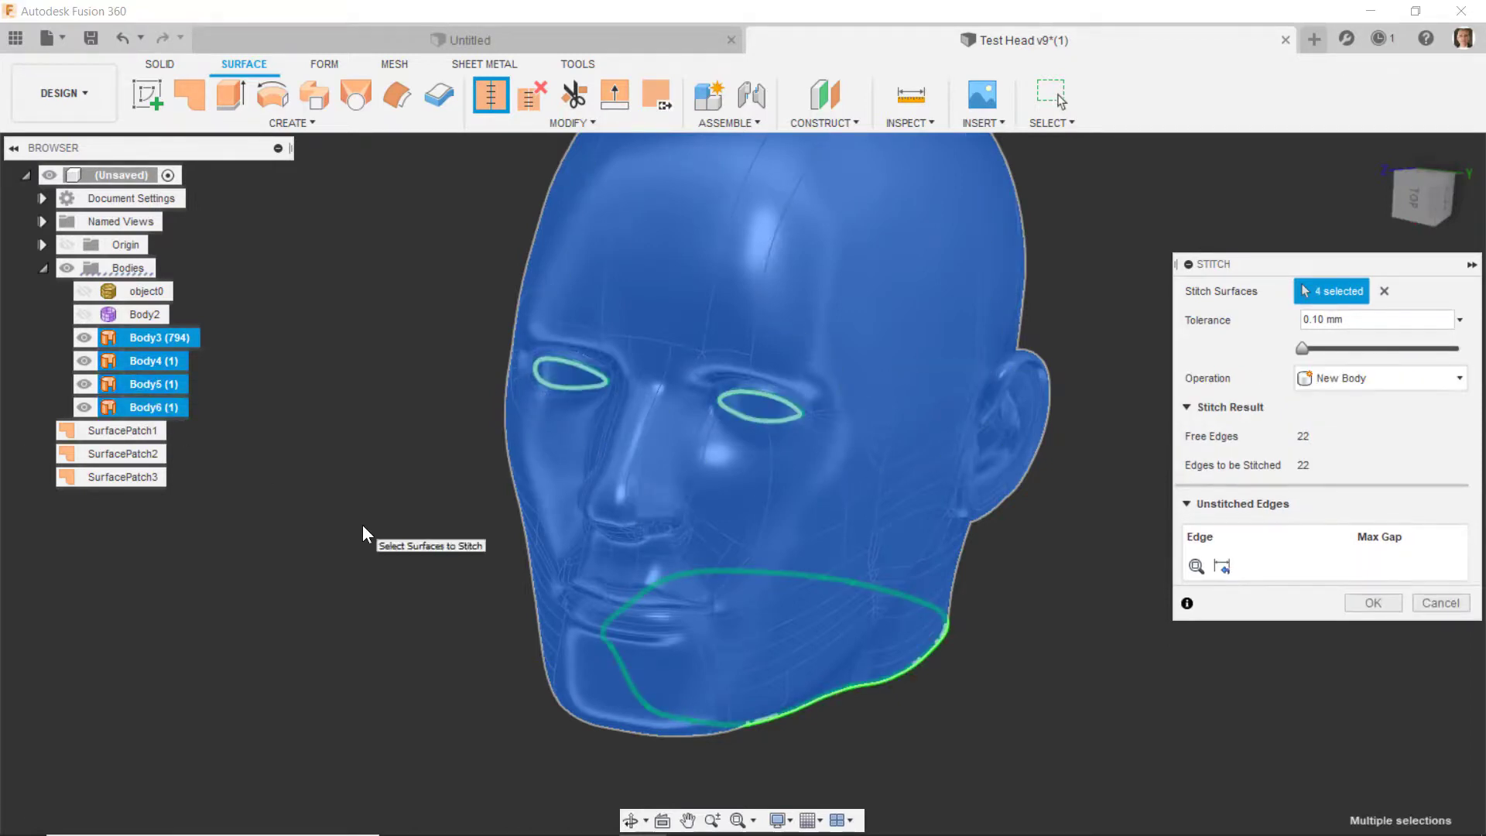
{"action": "left_click", "coordinate": [1355, 607]}
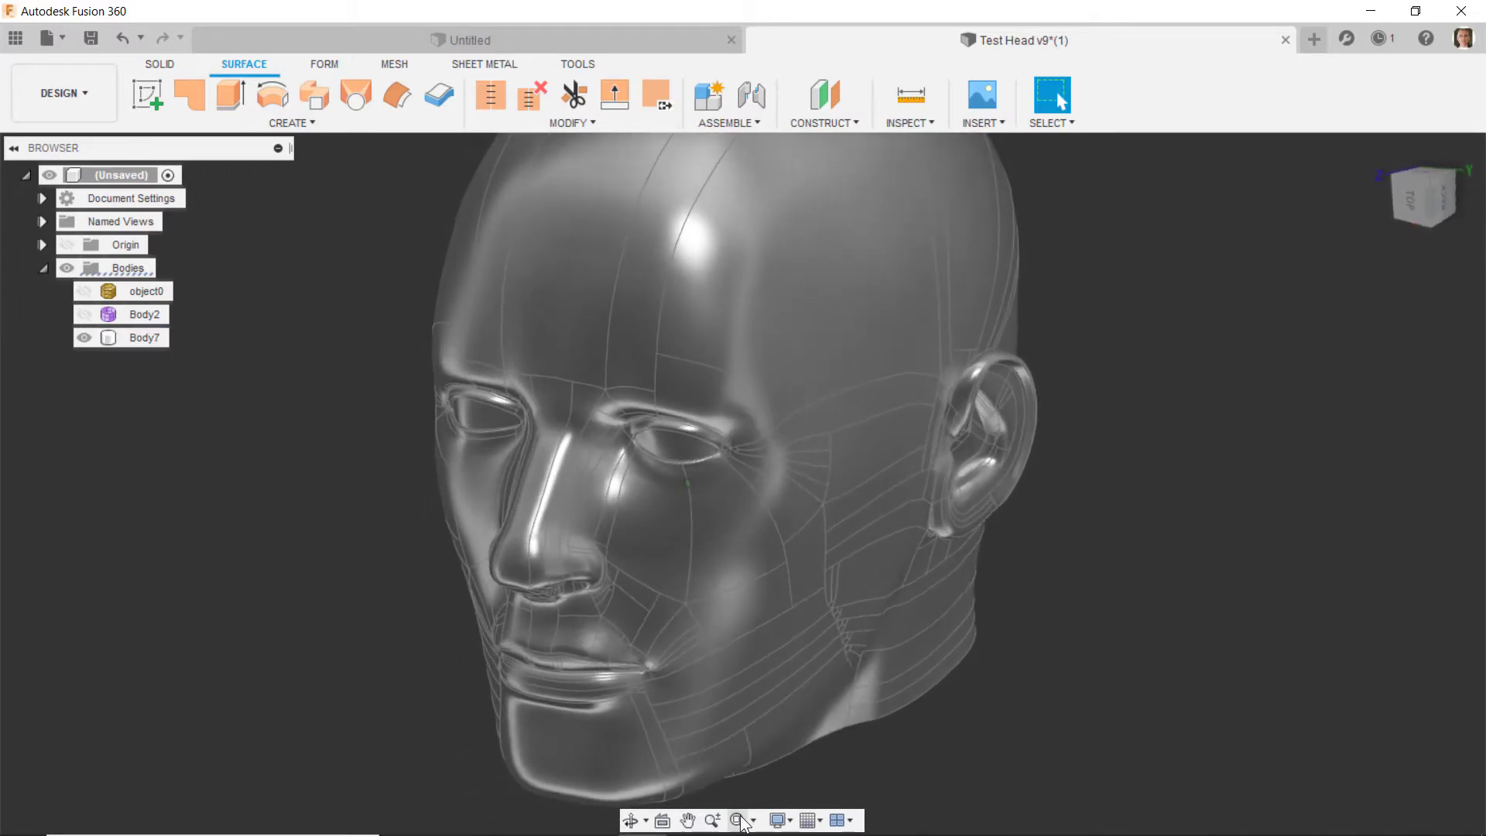
- Set the visual style to Shaded so the head displays without edges
{"action": "left_click", "coordinate": [779, 822]}
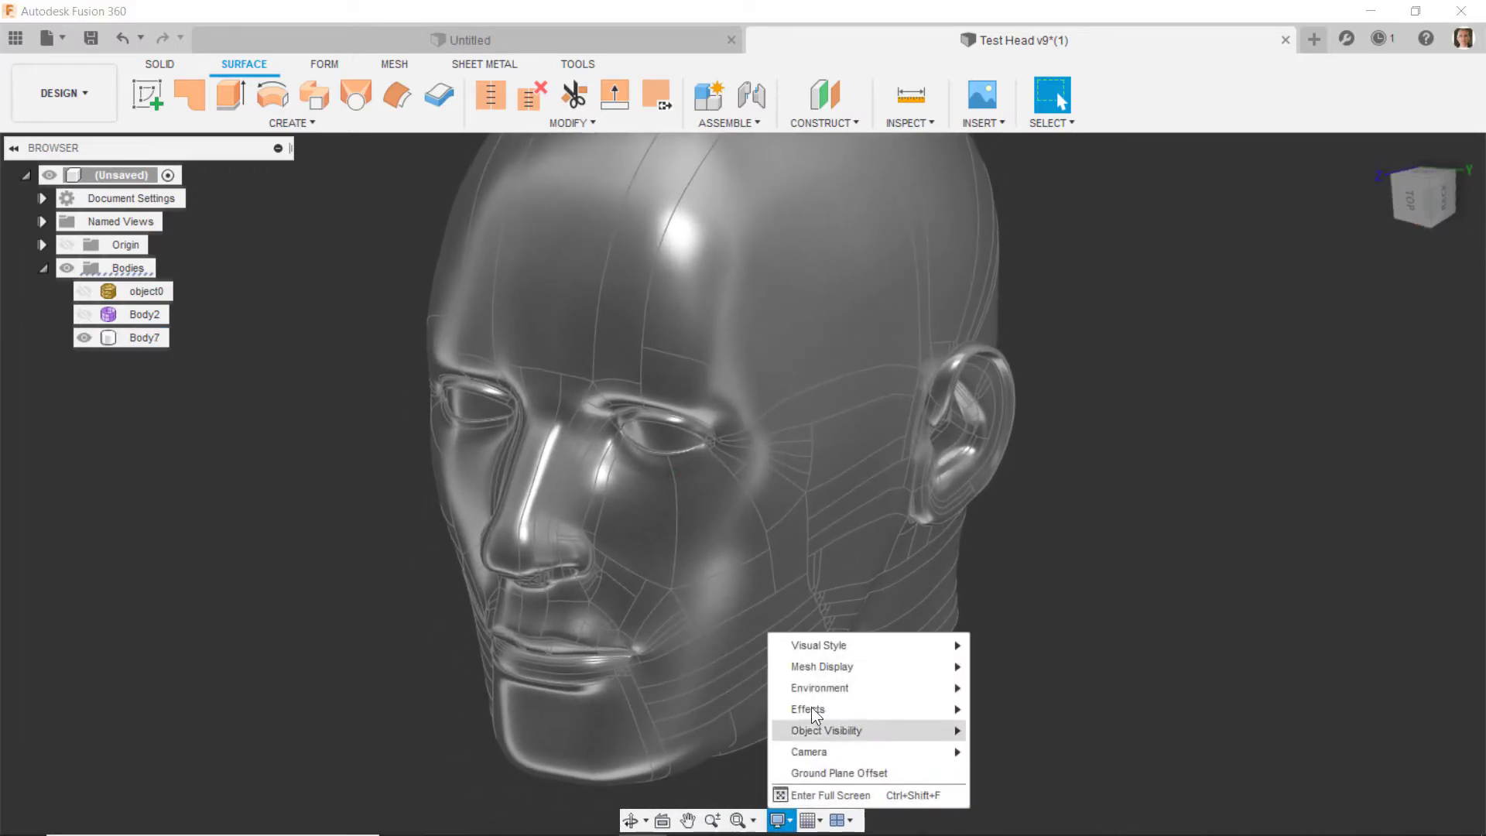
{"action": "mouse_move", "coordinate": [829, 639]}
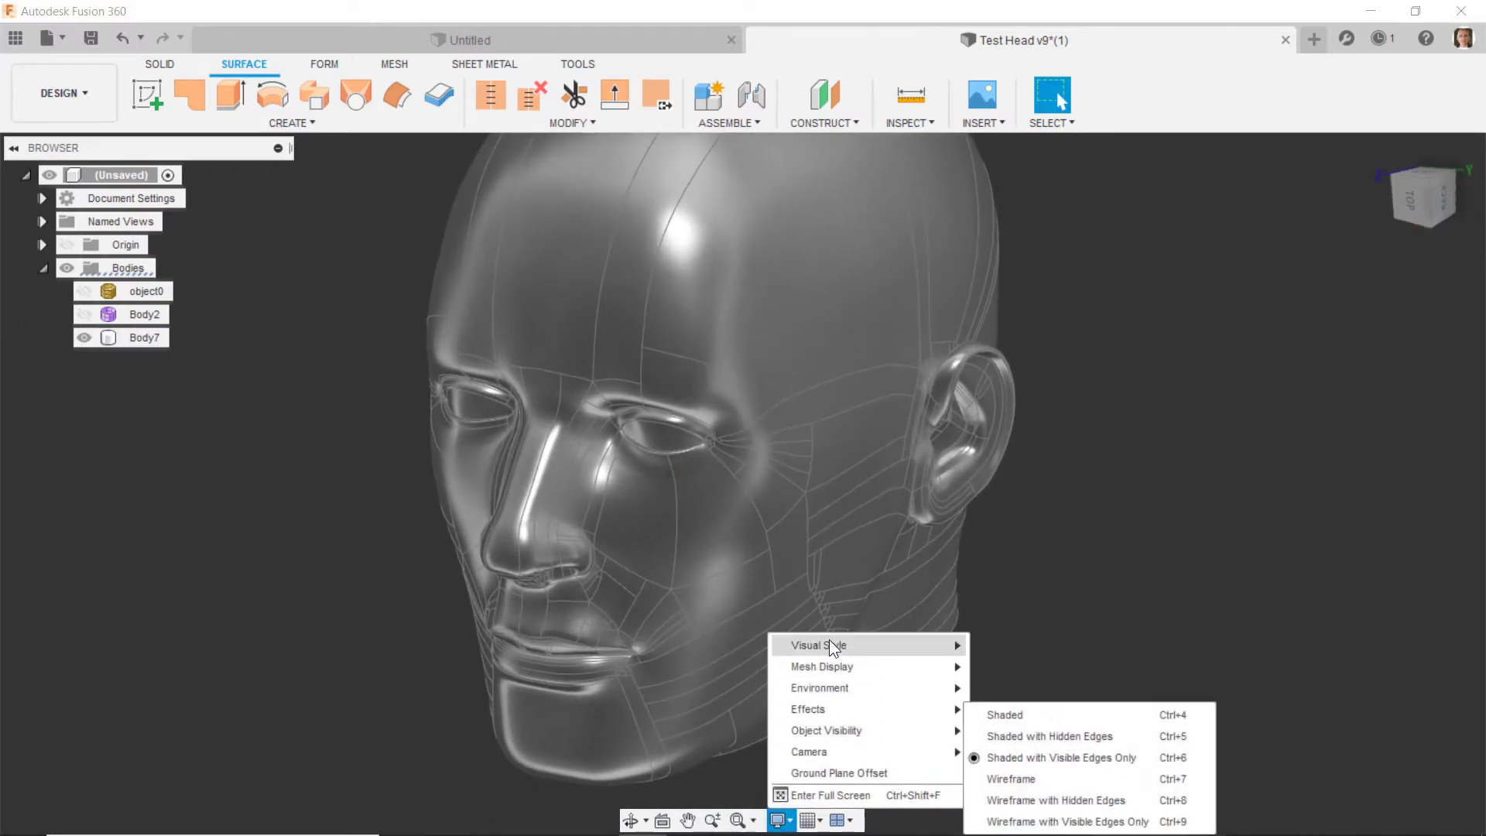
{"action": "left_click", "coordinate": [1018, 715]}
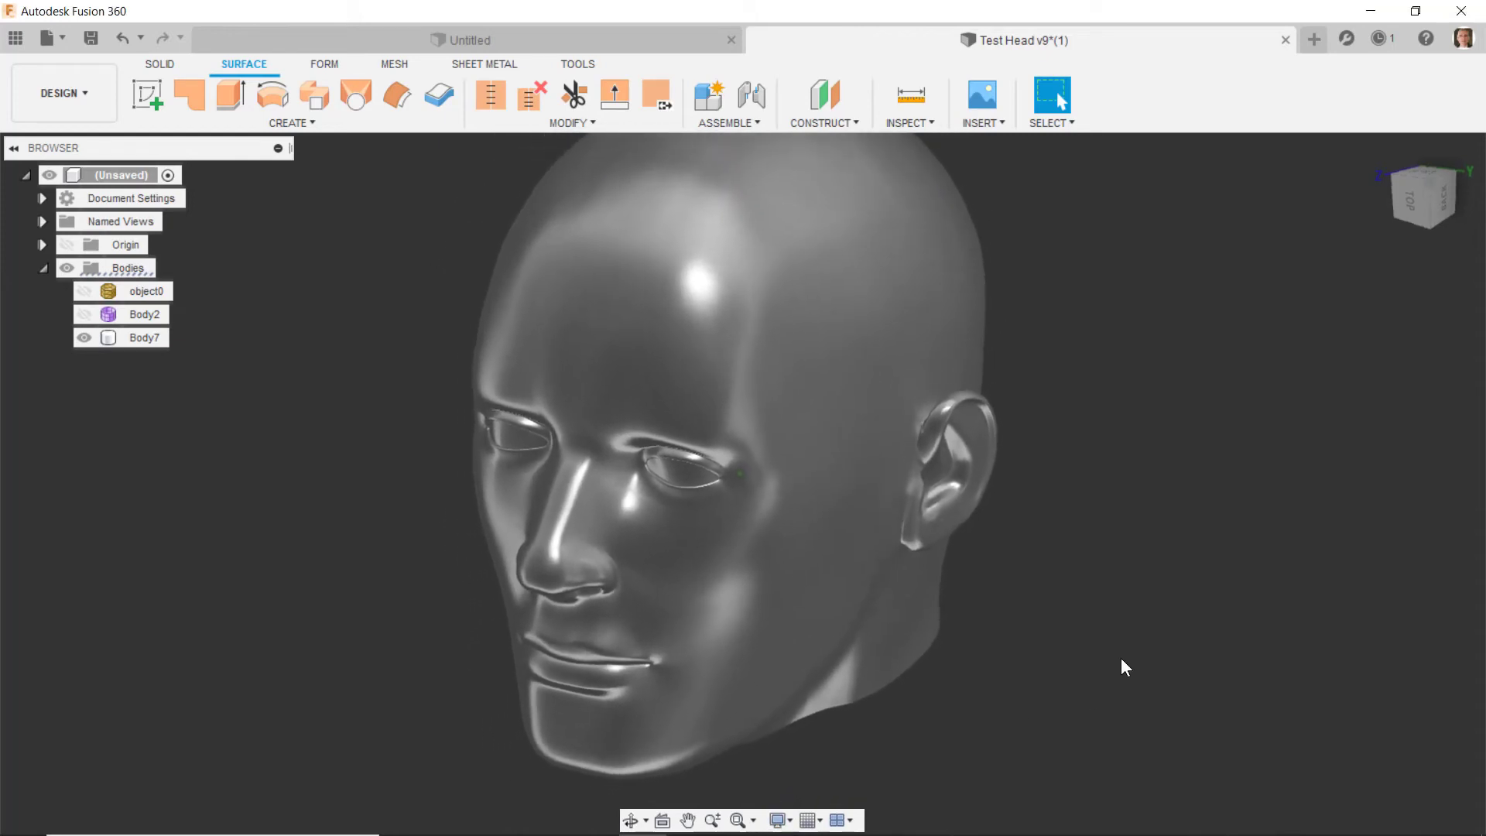